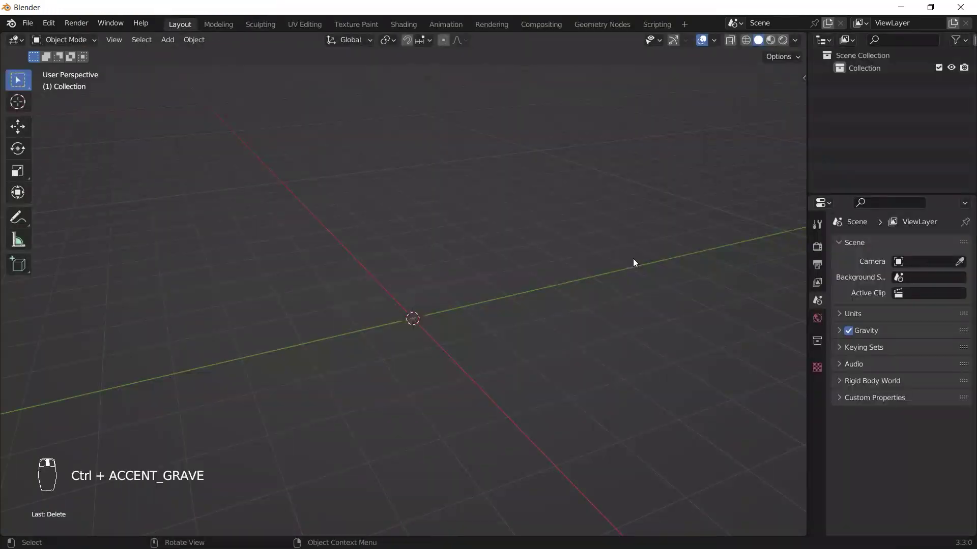
Step: Hide the viewport tools and add a plane mesh at the world origin
key(t)
key(shift+a)
click(625, 276)
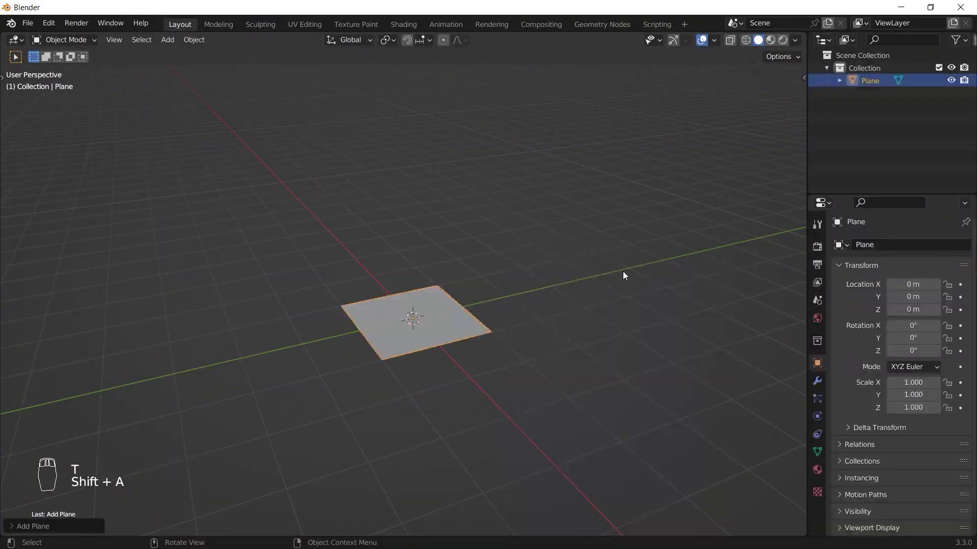
Step: Shrink the plane in Edit Mode and extrude it upward twice to form a thin shaft with a short top section
key(Tab)
key(s)
click(430, 307)
key(e)
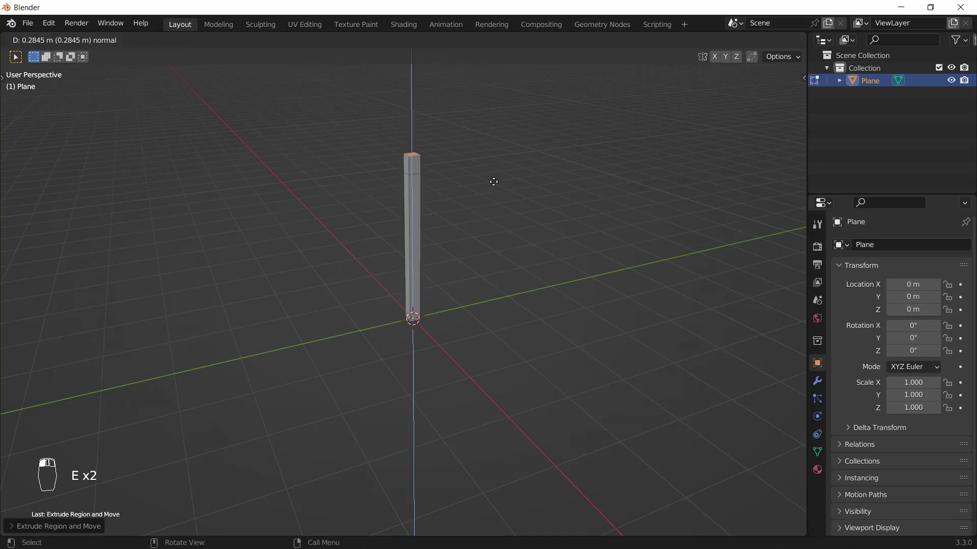
Step: Extrude the side faces of the shaft's top section outward along their normals to form a wider head
key(alt+e)
click(545, 204)
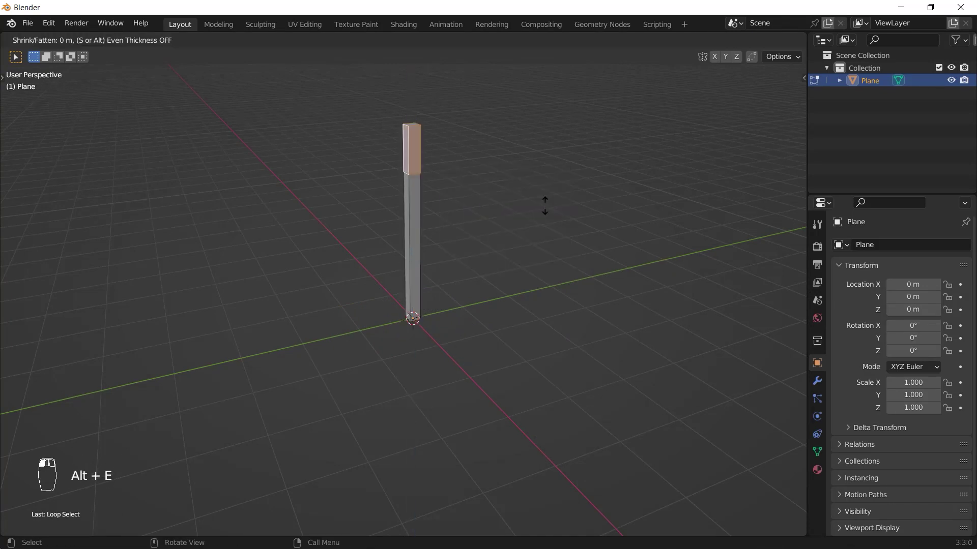
click(556, 186)
Step: Merge all the vertices at the head's upper end into a single point to form an arrow tip, and return to Object Mode
key(1)
key(alt+z)
drag(342, 89, 490, 141)
key(m)
click(491, 142)
key(Tab)
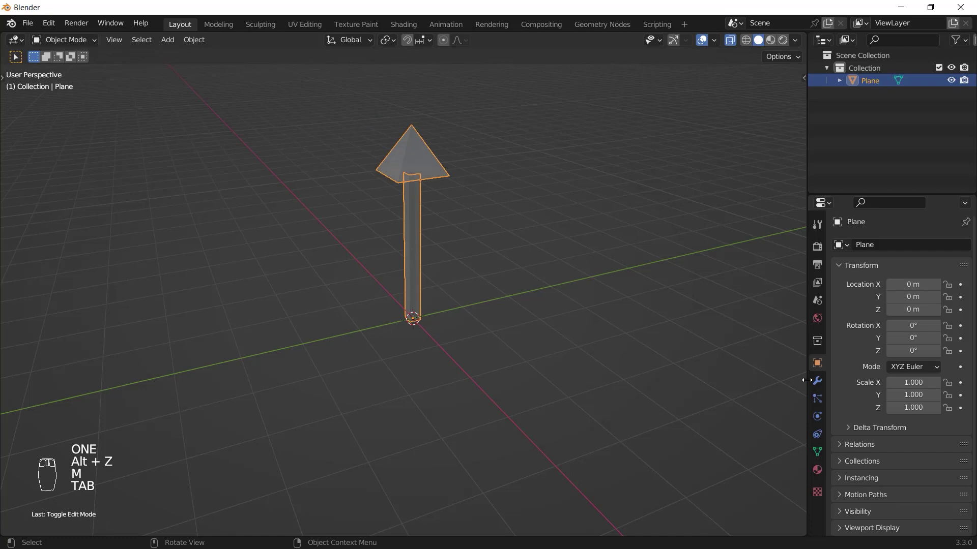
Step: Add a Bevel modifier to the arrow with an amount of 0.042 m and 4 segments, and shade it smooth
click(817, 381)
click(883, 245)
click(705, 292)
key(z)
key(alt+z)
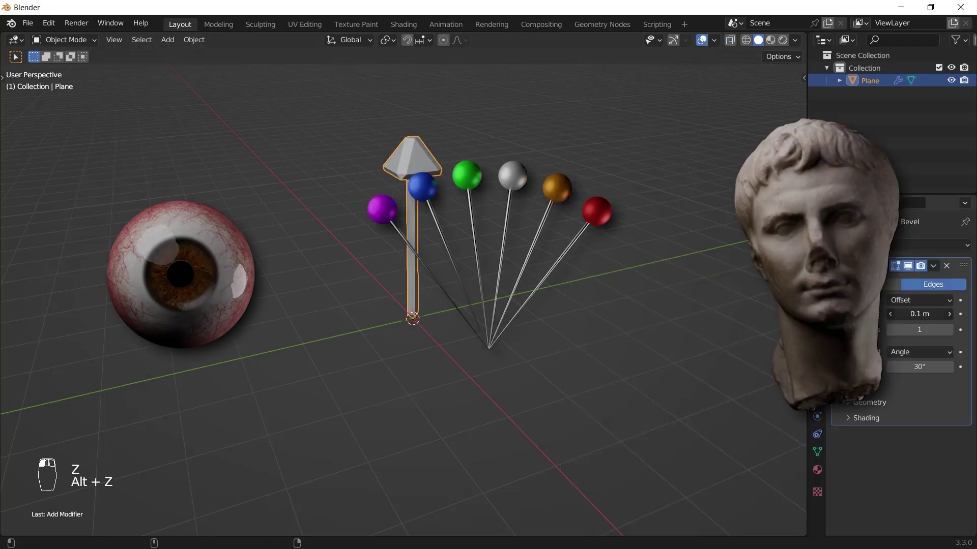
middle_drag(549, 157, 510, 194)
key(KP_Decimal)
scroll(523, 239, down, 5)
scroll(417, 266, up, 4)
middle_drag(523, 239, 568, 143)
Step: Switch to the Geometry Nodes workspace and merge its areas so only a widened 3D viewport sits beside the node editor
click(603, 24)
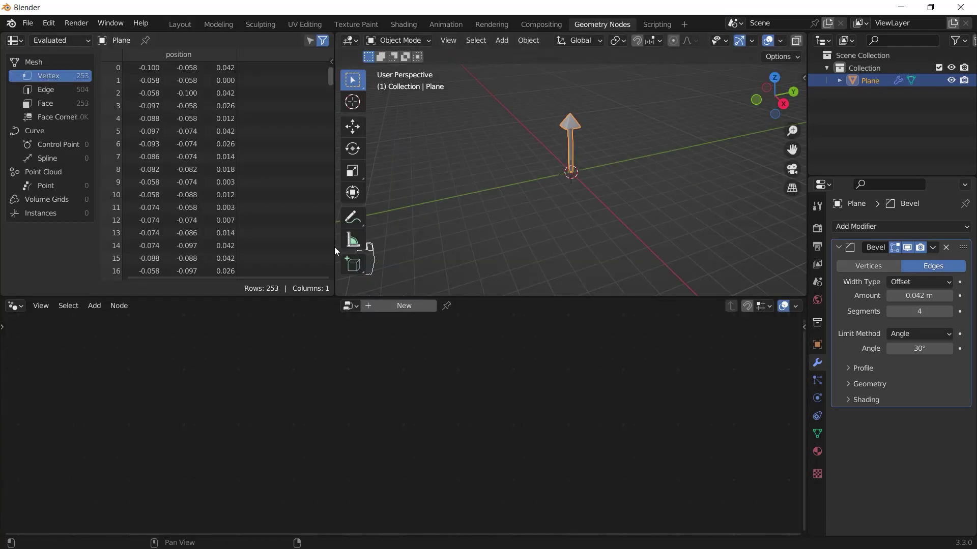
right_click(325, 297)
click(326, 270)
right_click(334, 264)
click(315, 280)
right_click(370, 298)
click(368, 269)
key(ctrl+grave)
key(t)
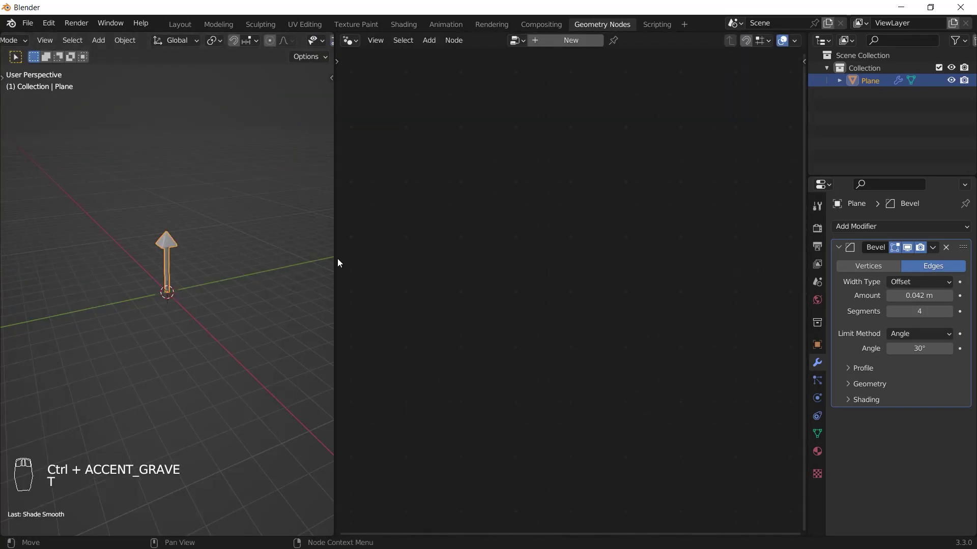
drag(337, 258, 390, 259)
key(KP_Decimal)
Step: Create a new geometry node group on the arrow and connect an added Grid node's mesh to the Group Output
click(593, 40)
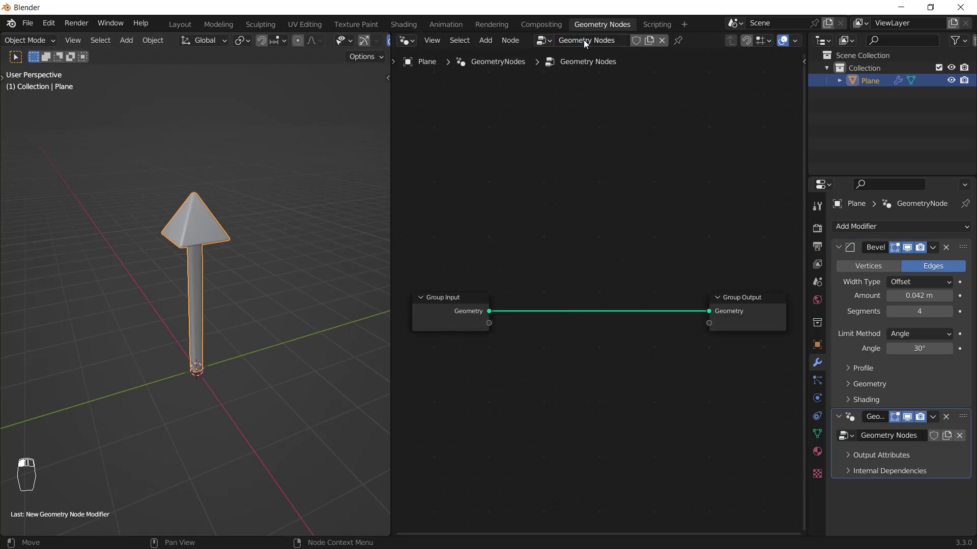
key(shift+a)
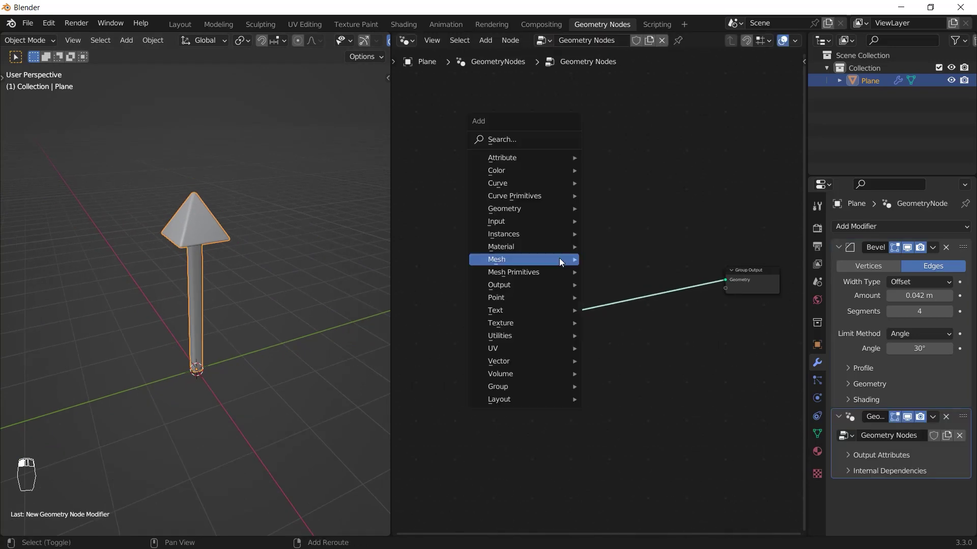
click(520, 144)
text(grid)
key(Return)
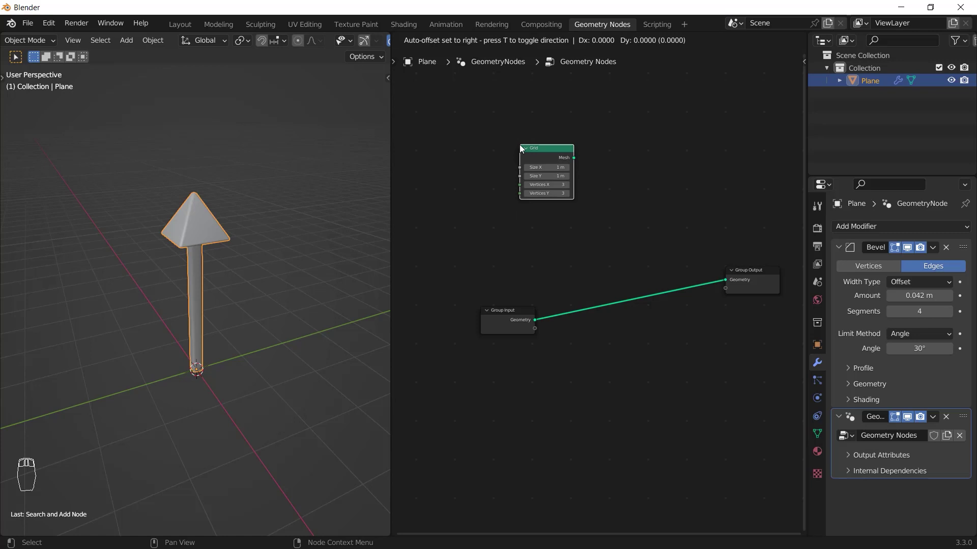
click(543, 249)
ctrl+shift+click(544, 250)
Step: Insert an Instance on Points node between Grid and Group Output, and feed the Group Input geometry into its Instance socket
key(shift+a)
click(597, 219)
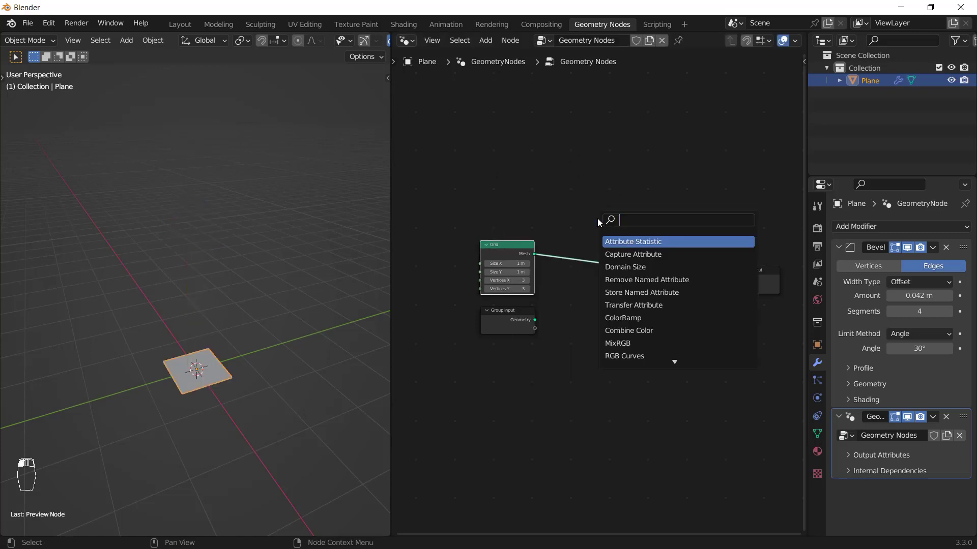
text(instance on)
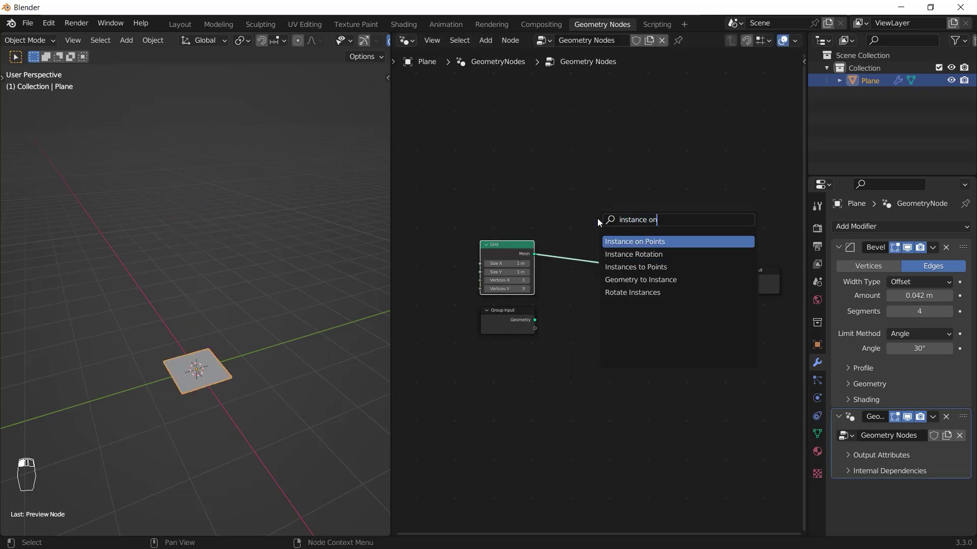
key(Return)
click(603, 303)
scroll(603, 303, up, 2)
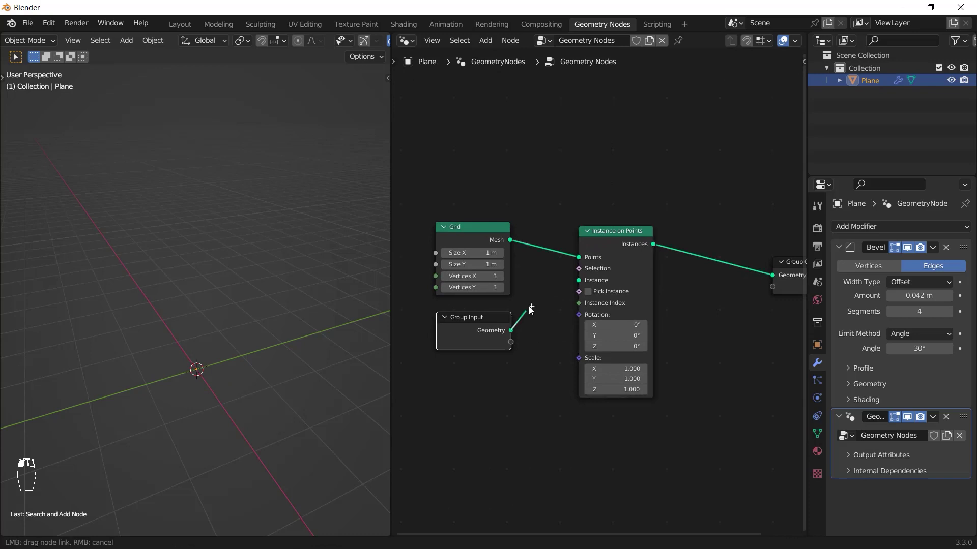
drag(581, 279, 580, 279)
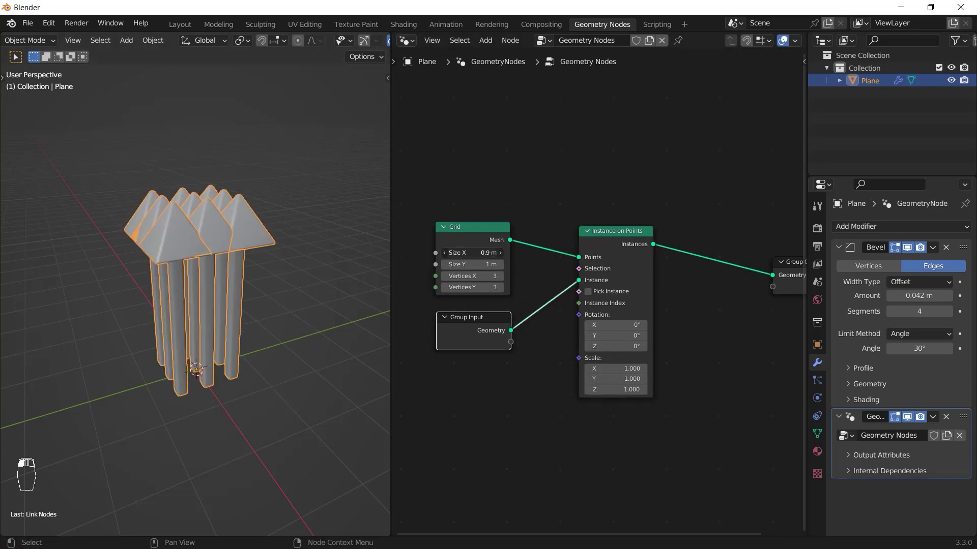
Step: Set the Grid to 3 m by 3 m with 8 by 8 vertices and the instance scale to 0.200 on all axes
drag(457, 253, 496, 288)
middle_drag(167, 264, 198, 259)
shift+drag(615, 379, 537, 369)
mouse_move(473, 276)
mouse_down()
mouse_move(488, 288)
mouse_move(480, 264)
mouse_up()
drag(472, 264, 472, 252)
key(Return)
middle_drag(244, 325, 335, 285)
key(KP_Decimal)
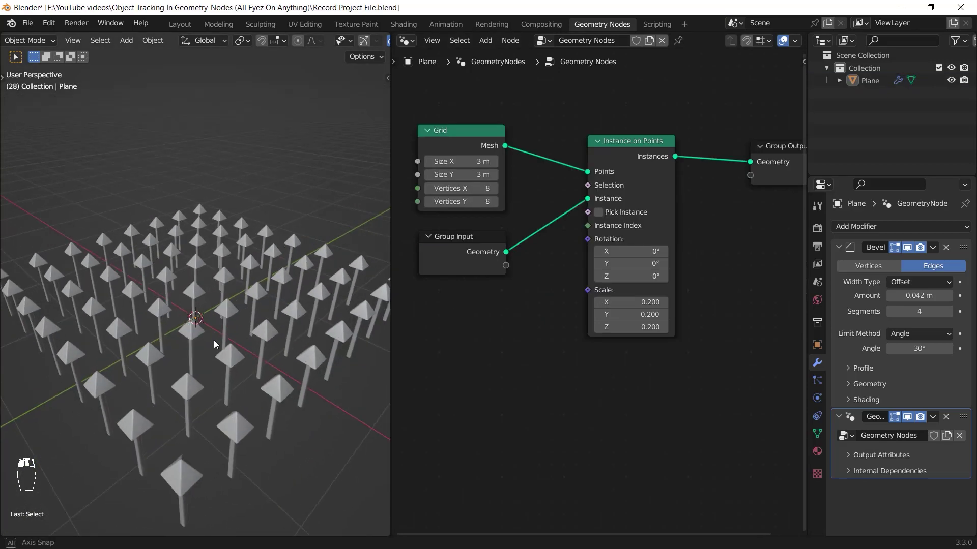
Step: Add a UV sphere at the origin, shade it smooth and scale it down to a small ball
middle_drag(214, 339, 222, 352)
key(shift+a)
mouse_move(302, 275)
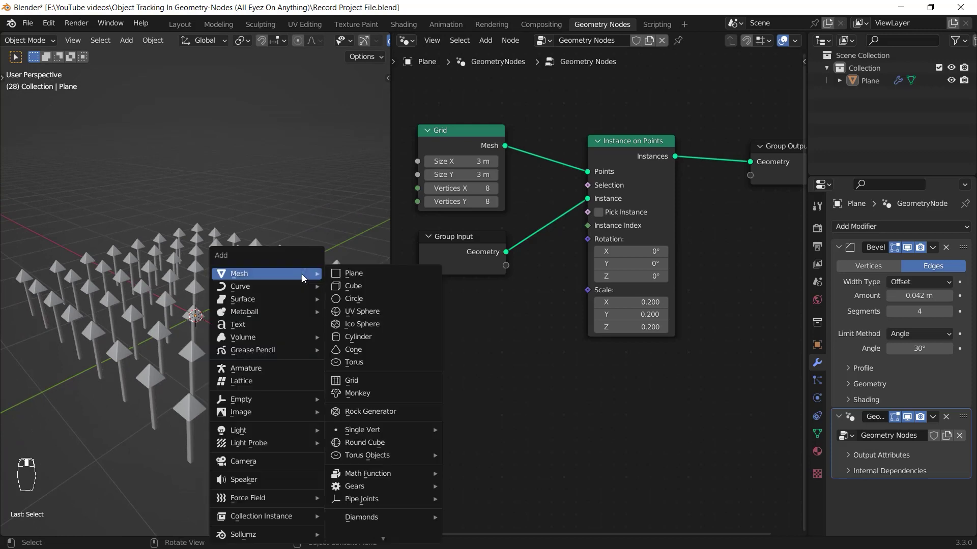
click(363, 316)
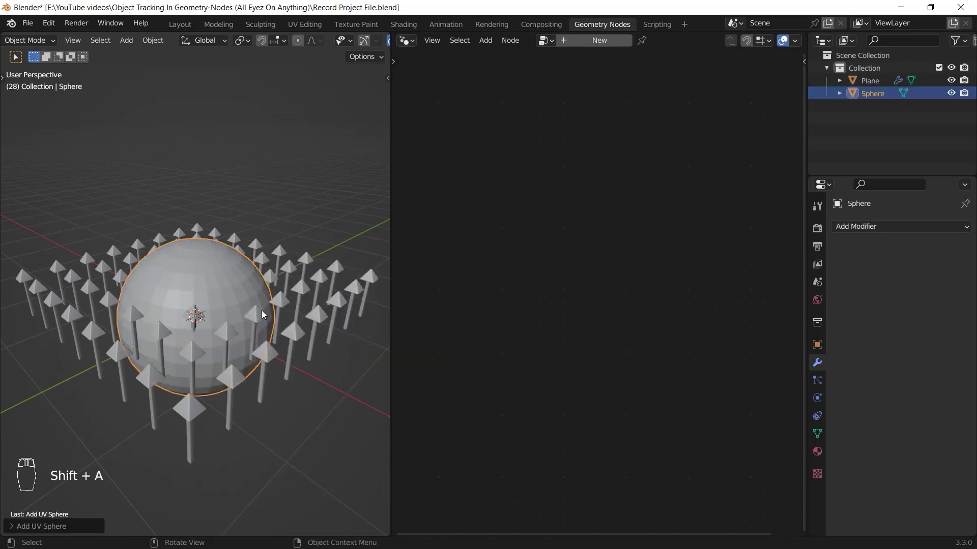
right_click(312, 252)
click(312, 251)
key(s)
click(223, 296)
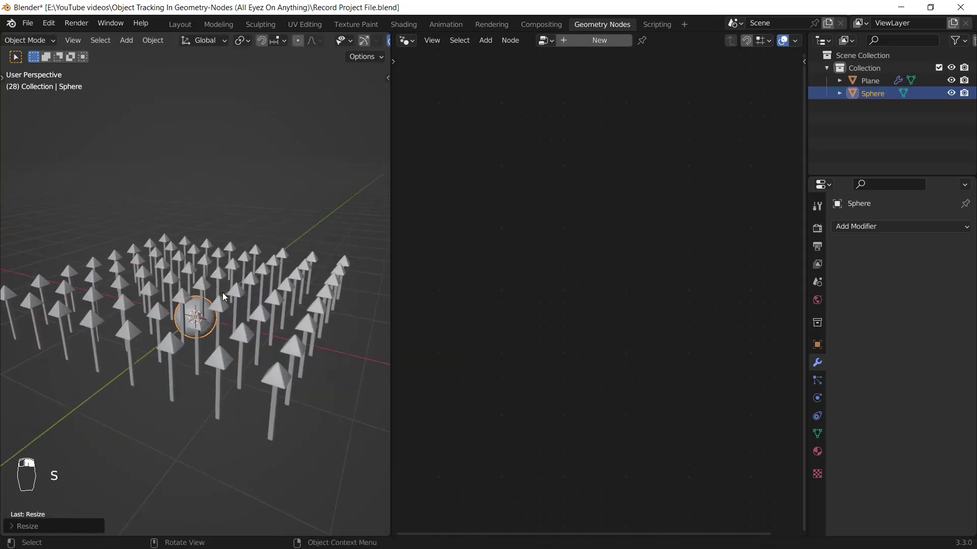
Step: Bring the sphere into the arrow's node tree as an Object Info node placed below the Group Input
click(147, 314)
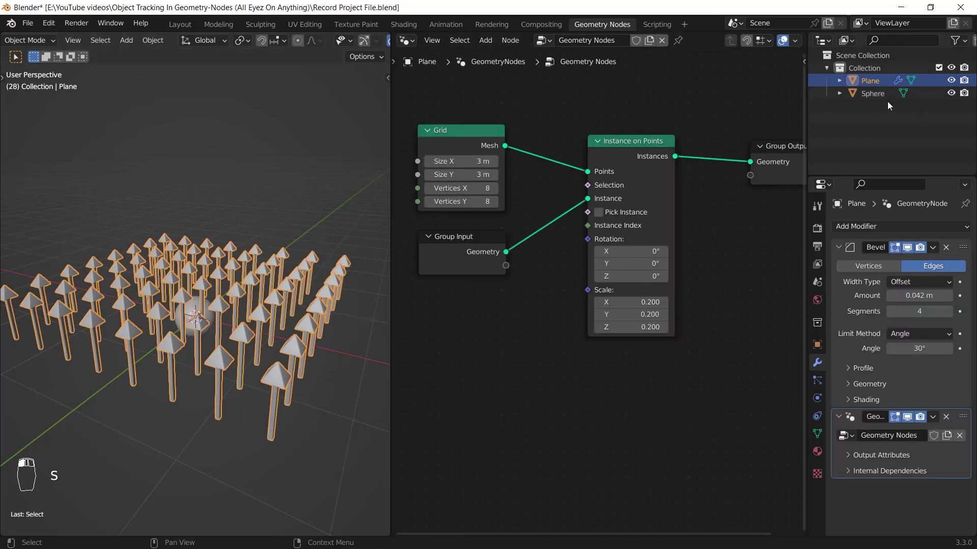
drag(886, 95, 855, 100)
drag(481, 362, 496, 377)
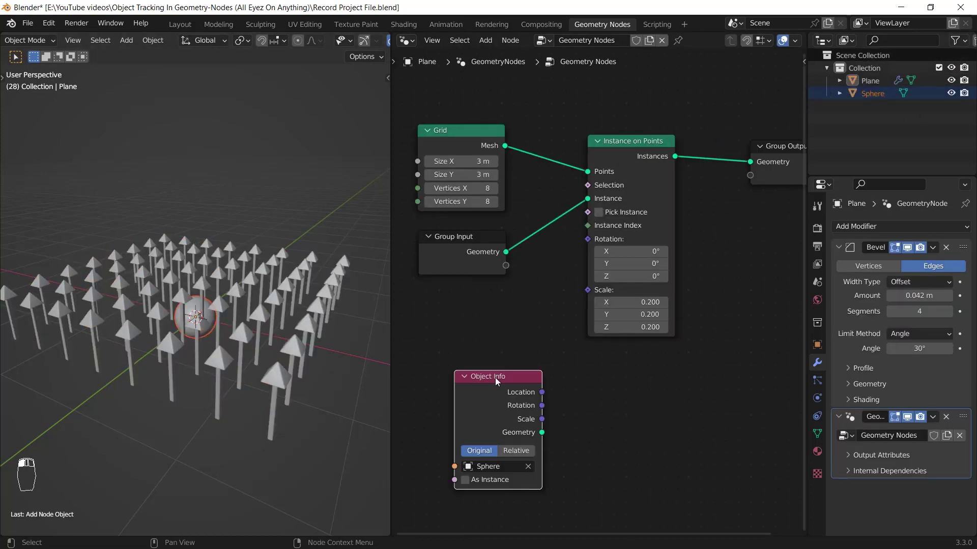
Step: Add a Vector Math node beside the Object Info node and set its operation to Subtract
key(shift+a)
text(vector)
click(614, 148)
click(607, 287)
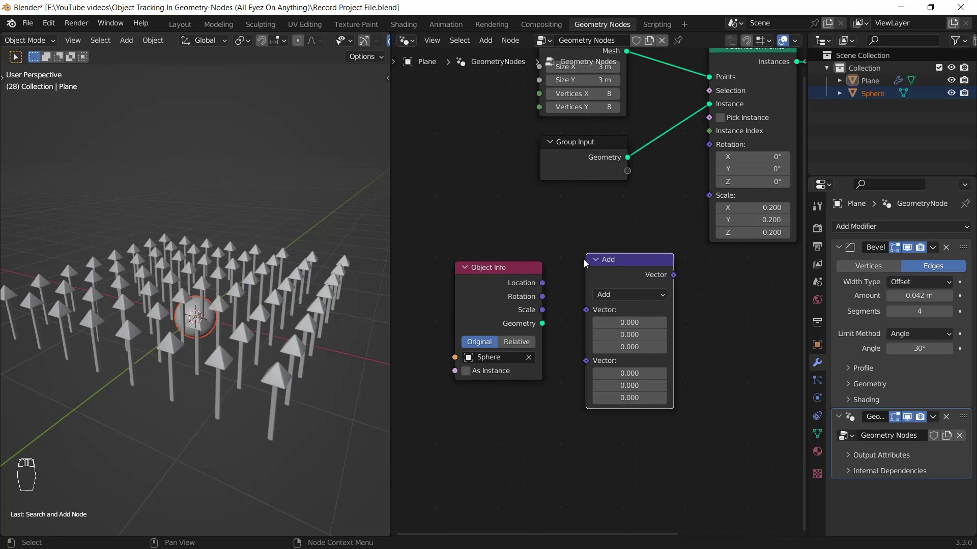
drag(501, 270, 485, 240)
click(616, 297)
click(618, 323)
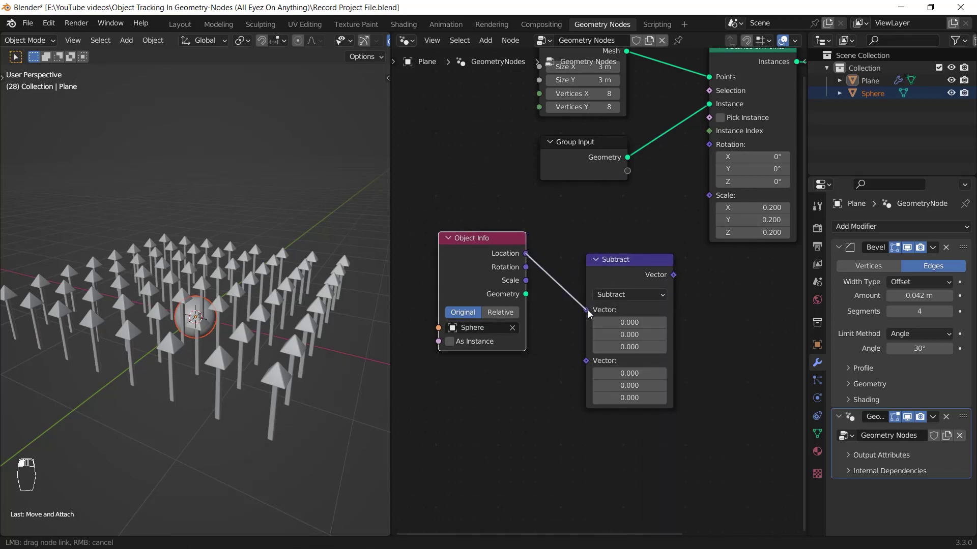
Step: Connect the sphere's Location to the first Subtract vector and a new Position node to the second
drag(588, 313, 521, 452)
text(pos)
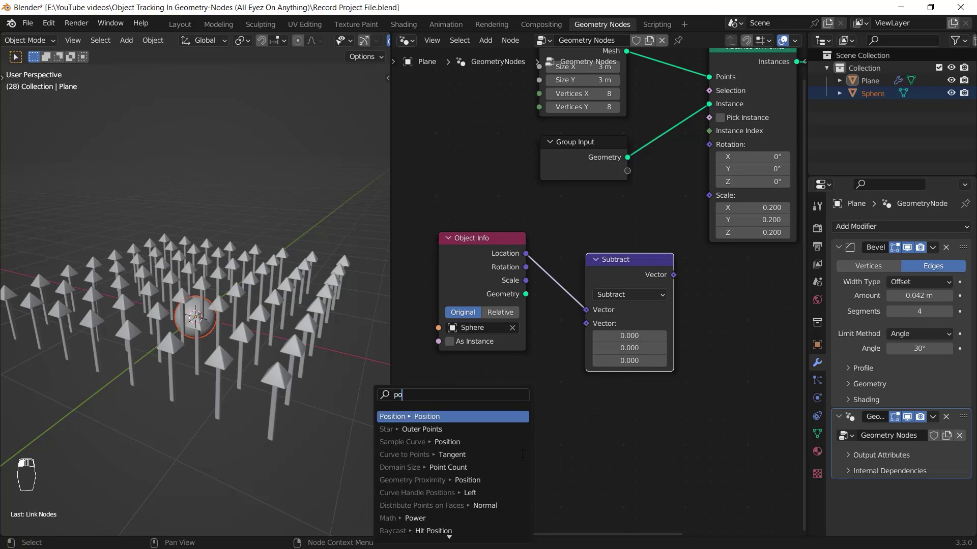
key(Return)
click(525, 383)
click(526, 365)
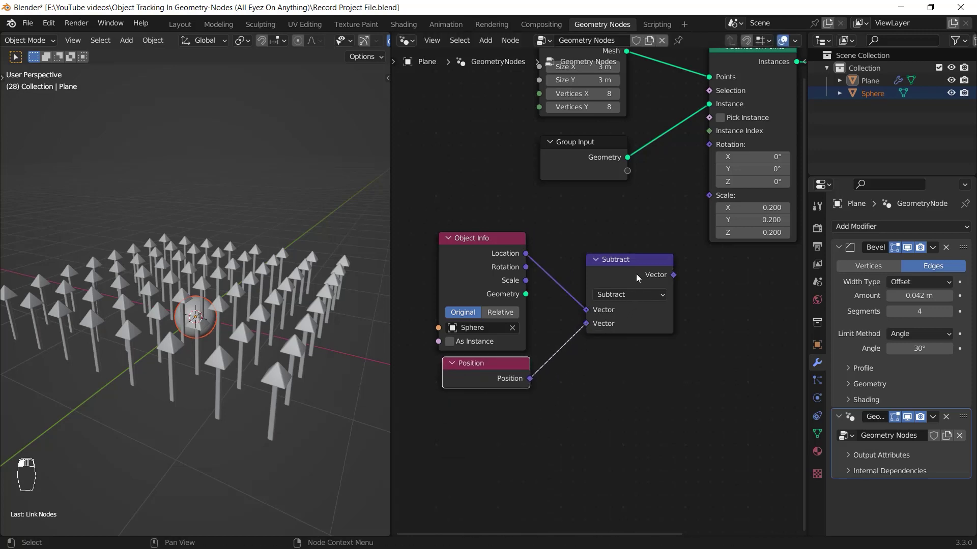
Step: Connect the Subtract node's Vector output to the Rotation input of Instance on Points
drag(637, 277, 598, 279)
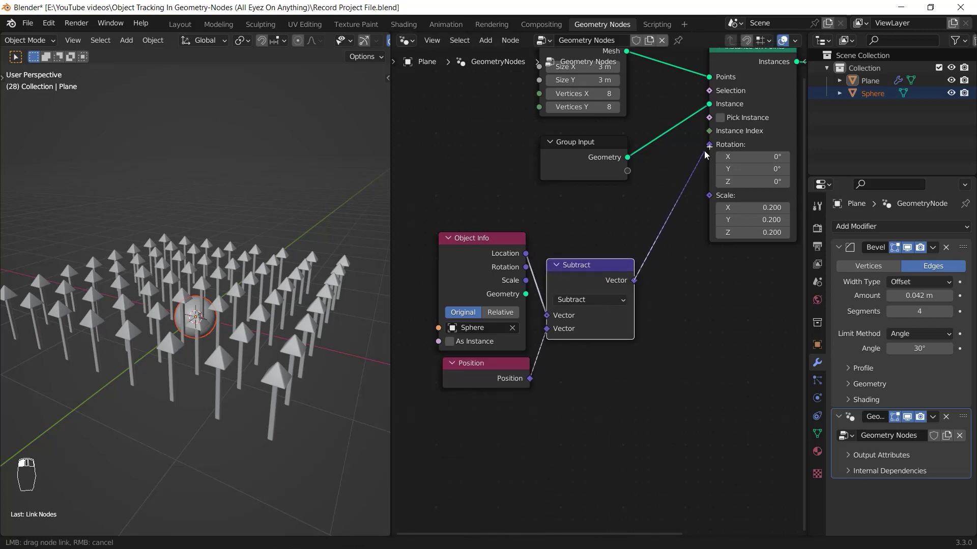
drag(710, 153, 710, 145)
mouse_move(193, 346)
middle_down()
mouse_move(331, 338)
mouse_move(249, 360)
mouse_move(203, 357)
middle_up()
Step: Make room in the node tree and insert an Align Euler to Vector node between Subtract and the Rotation input
drag(622, 455, 482, 290)
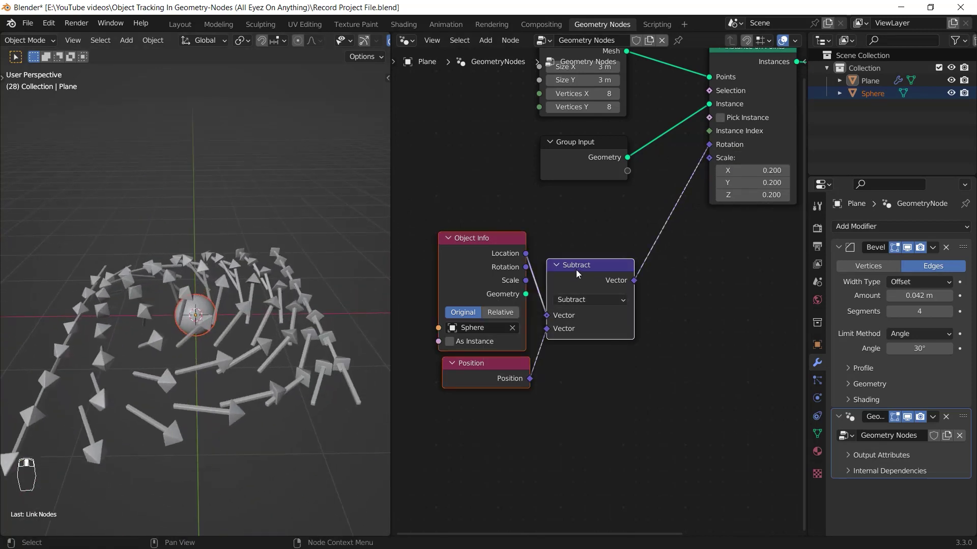
drag(575, 271, 516, 258)
key(shift+a)
click(609, 192)
text(align)
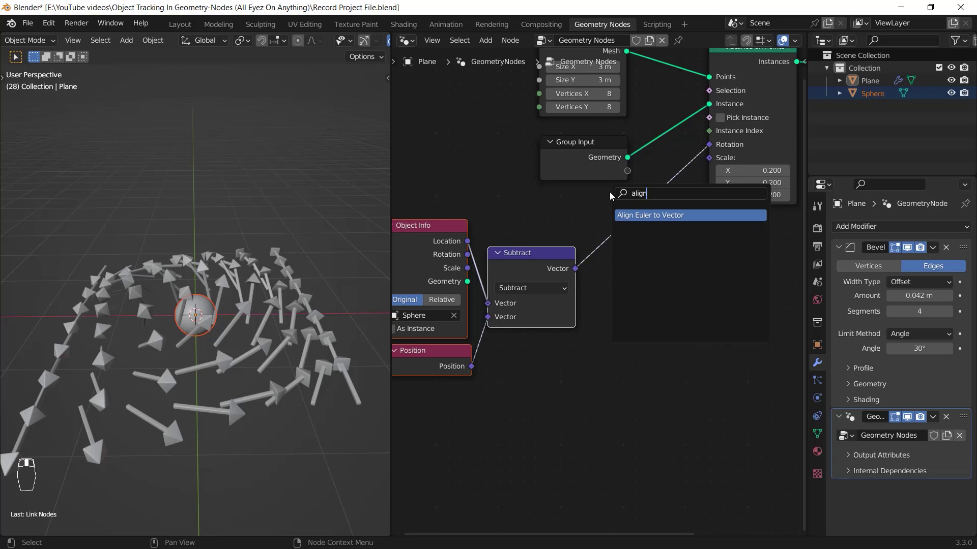
text( euler)
key(Return)
click(622, 201)
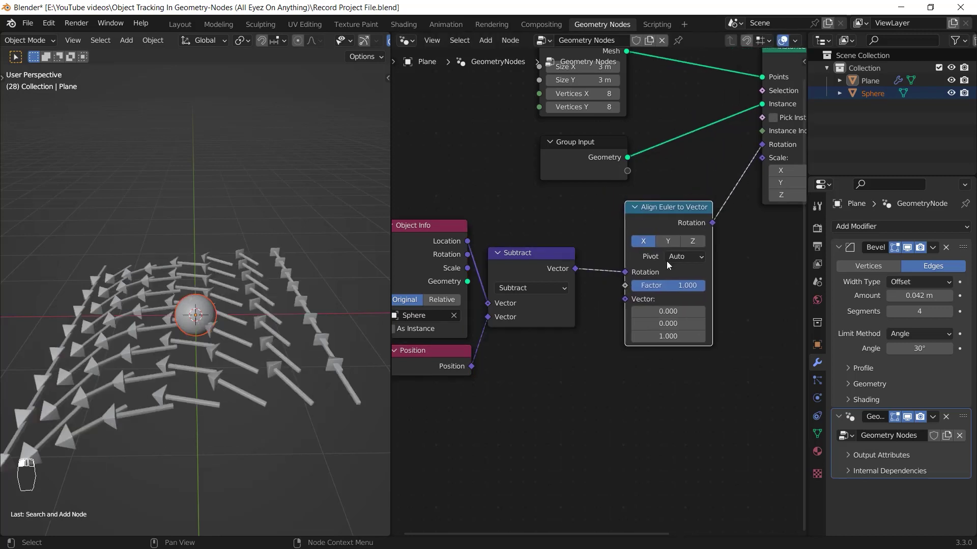
Step: Set the Align Euler to Vector axis to Z and move the Subtract link from its Rotation input to its Vector input
click(642, 219)
click(662, 241)
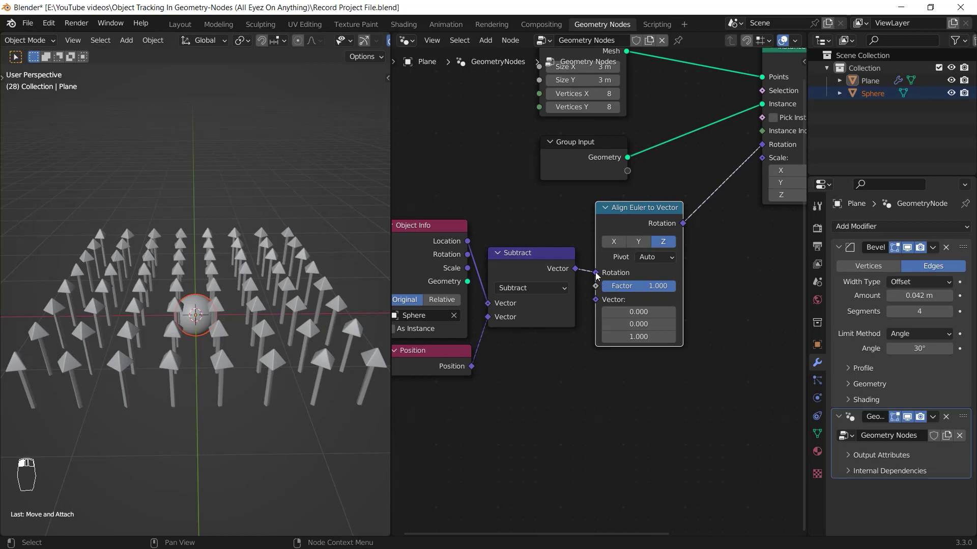
drag(586, 304, 595, 301)
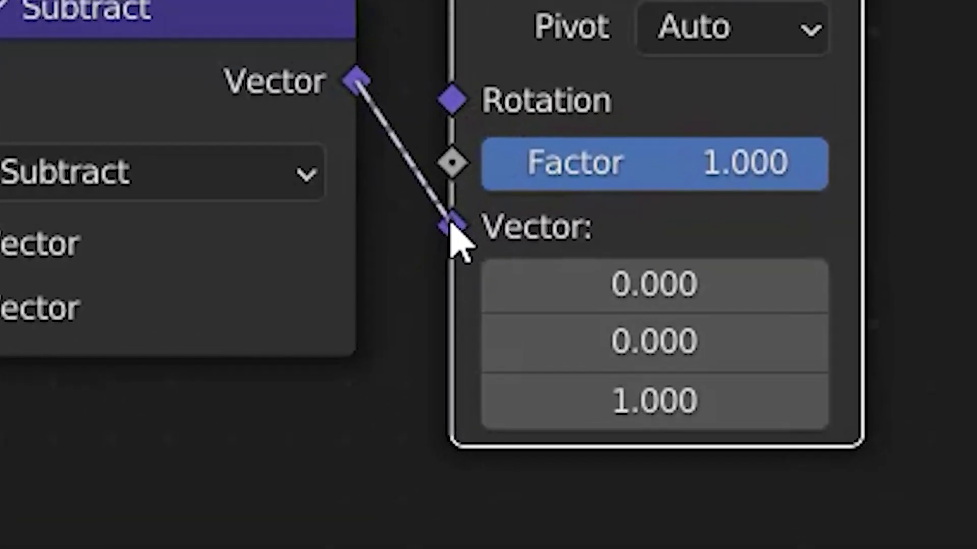
drag(450, 228, 450, 228)
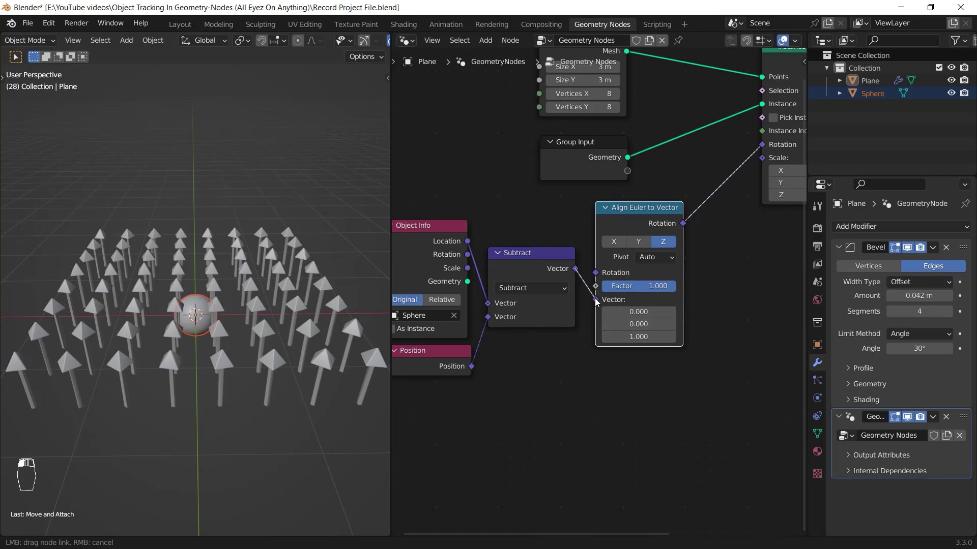
Step: Move the sphere up above the arrows and shift it horizontally to test that they point at it
middle_drag(300, 337, 221, 313)
click(222, 315)
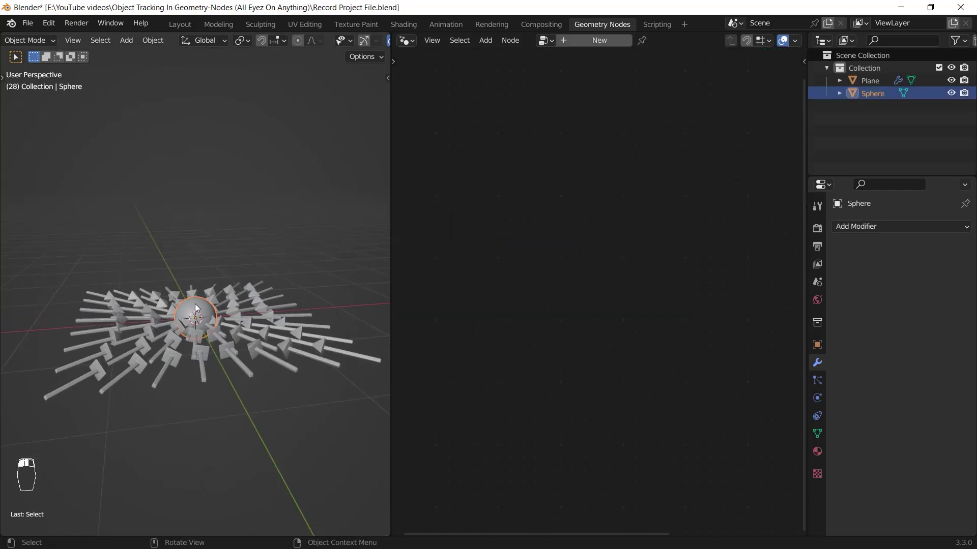
key(g)
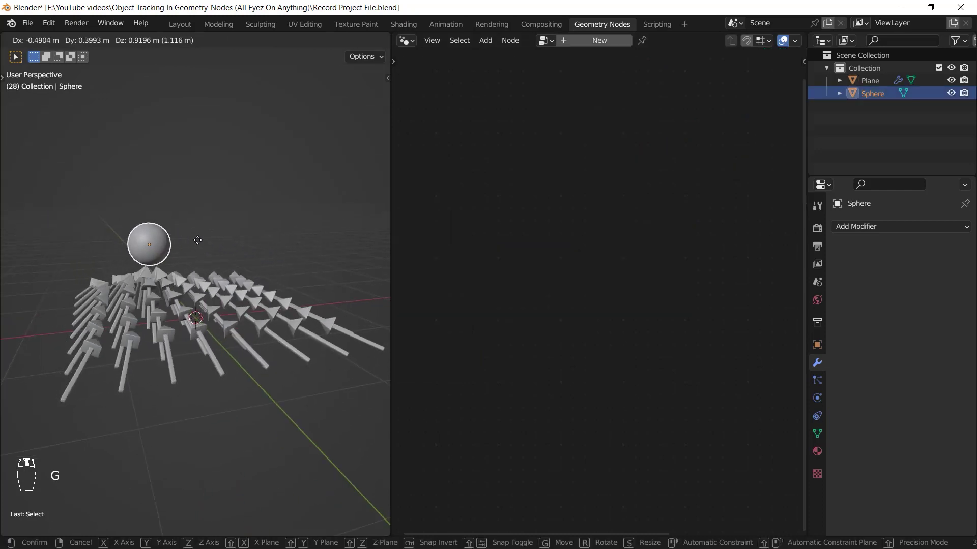
click(272, 249)
middle_drag(272, 249, 198, 334)
key(g)
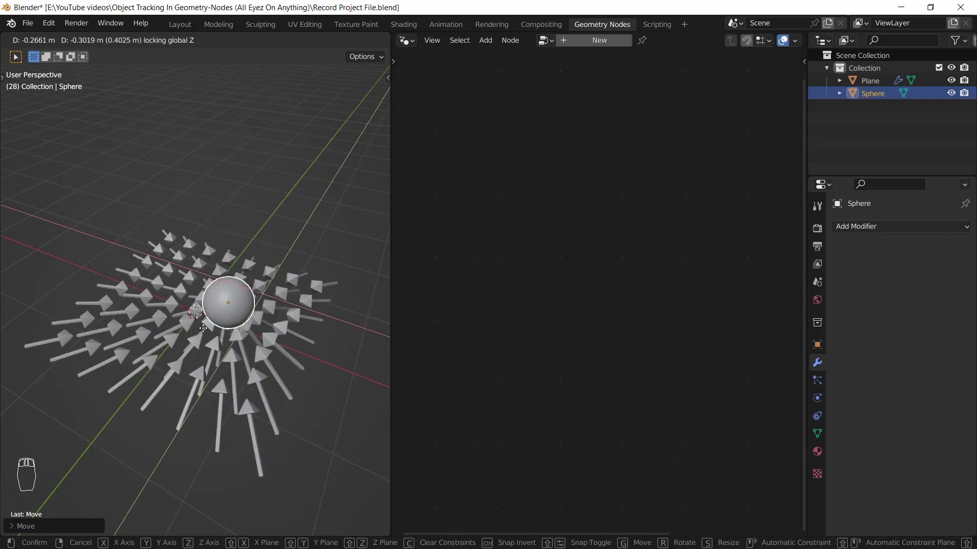
click(228, 295)
middle_drag(229, 294, 307, 283)
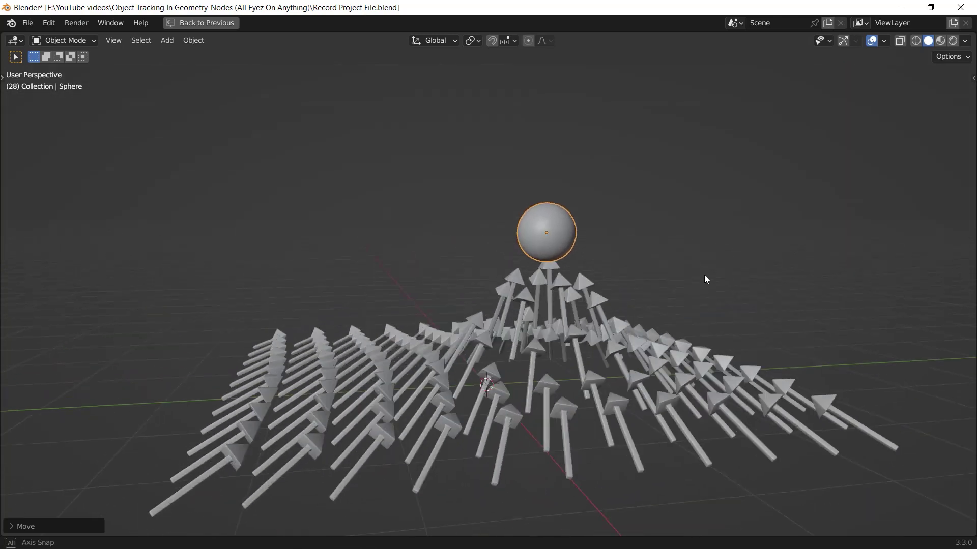
Step: Move the sphere over the arrows once more and insert a Set Position node between Instance on Points and Group Output
key(g)
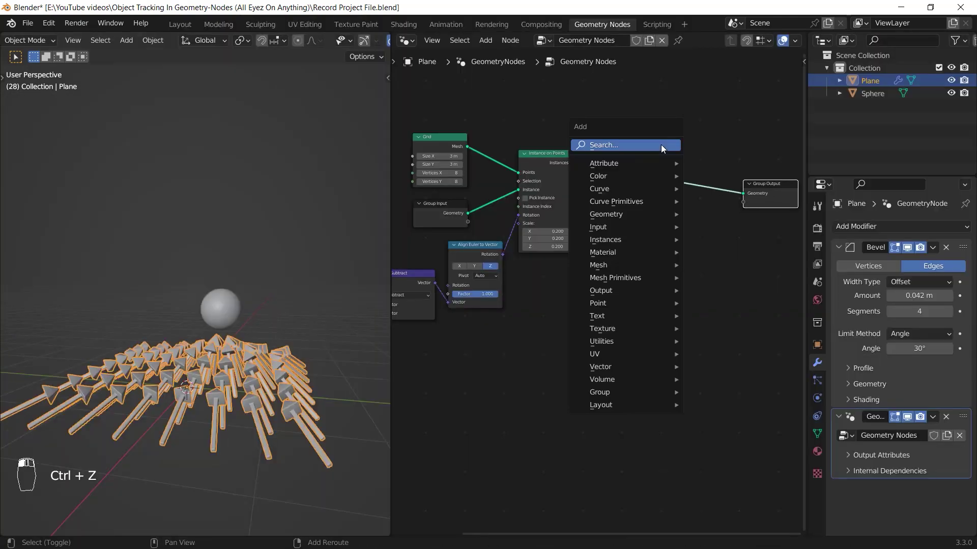
text(set po)
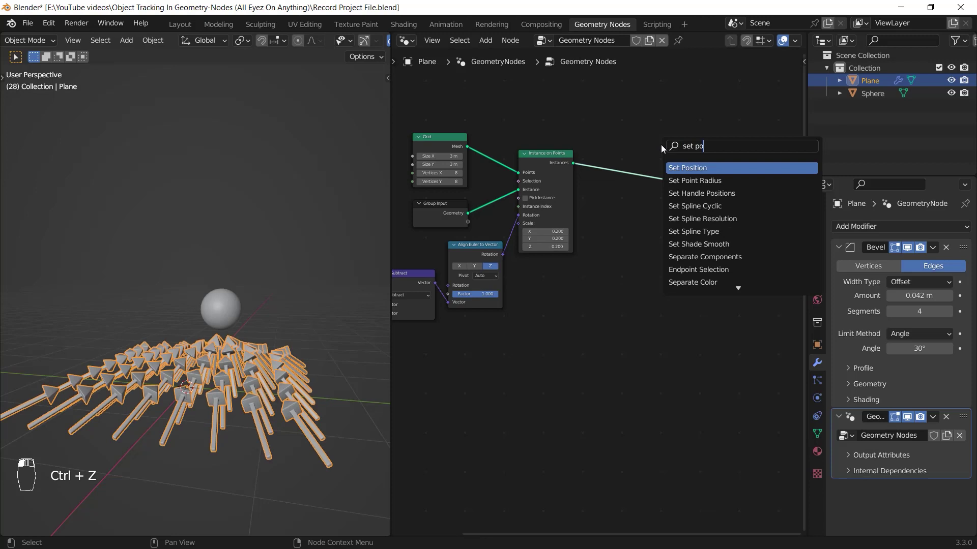
key(Return)
click(661, 145)
Step: Add a Distance node comparing Object Info's Location with Position, place it below Instance on Points, and connect its Value to Set Position's Offset
middle_drag(516, 264, 611, 236)
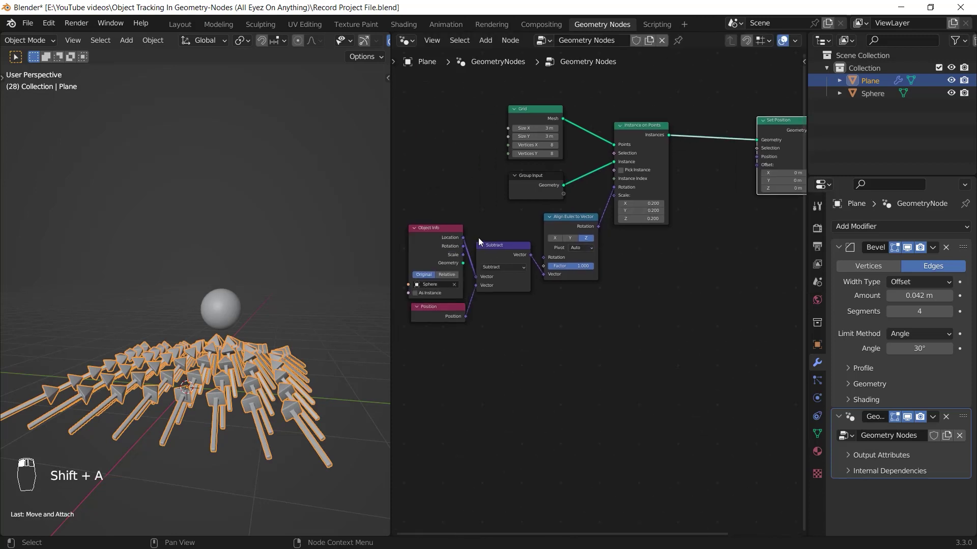
drag(463, 238, 664, 275)
text(distan)
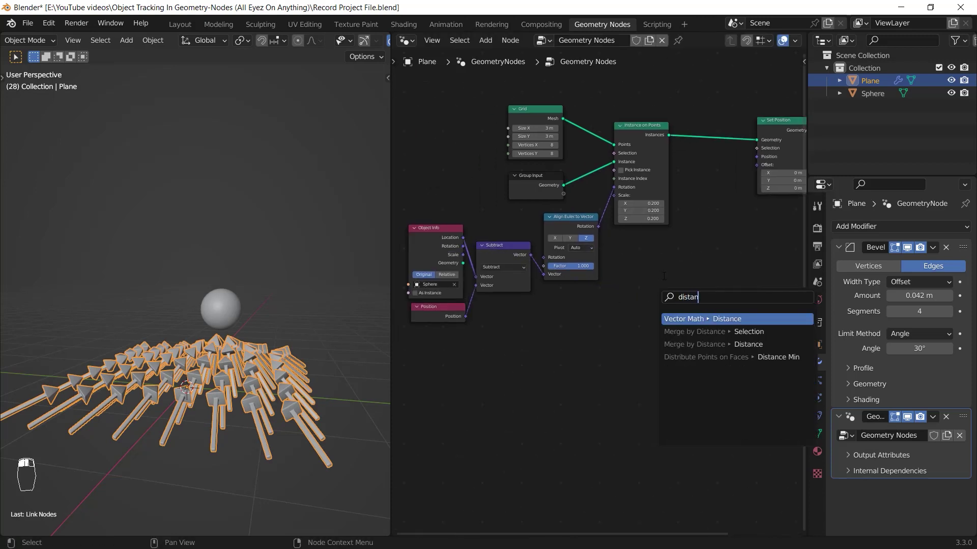
key(Return)
click(662, 275)
drag(465, 316, 660, 335)
drag(686, 300, 655, 238)
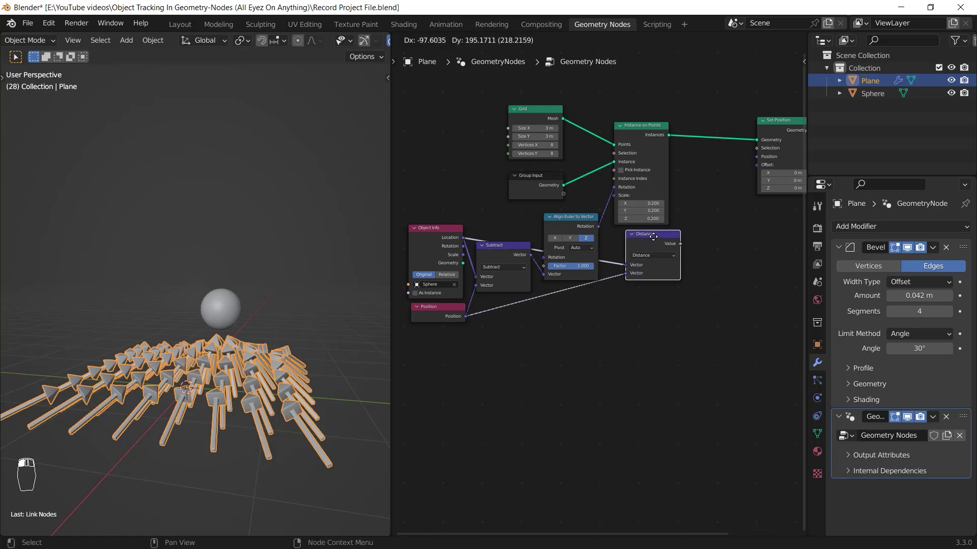
middle_drag(704, 238, 591, 266)
drag(649, 202, 646, 195)
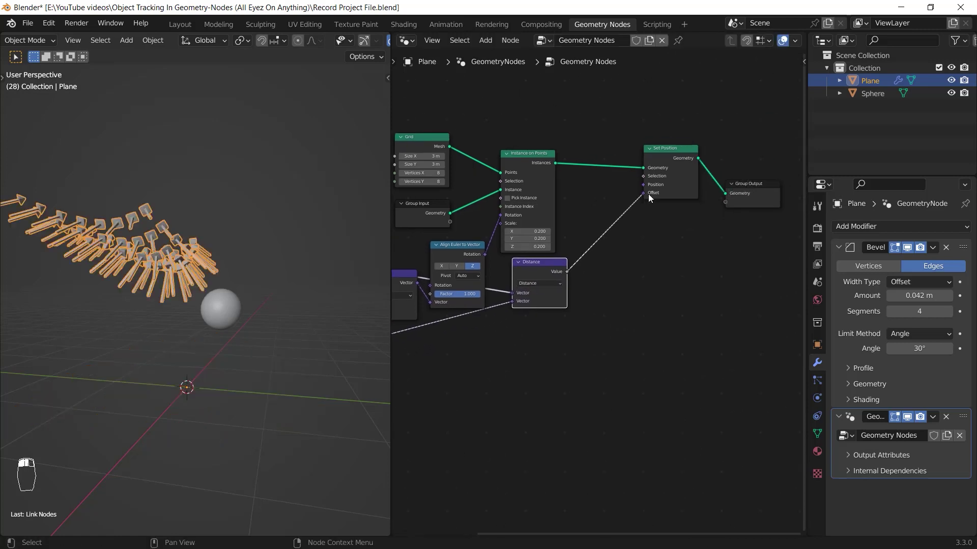
Step: Insert a Combine XYZ node before Set Position's Offset and link the Distance value to its Z input
scroll(656, 190, up, 6)
middle_drag(658, 189, 647, 258)
key(shift+a)
click(592, 209)
text(combine)
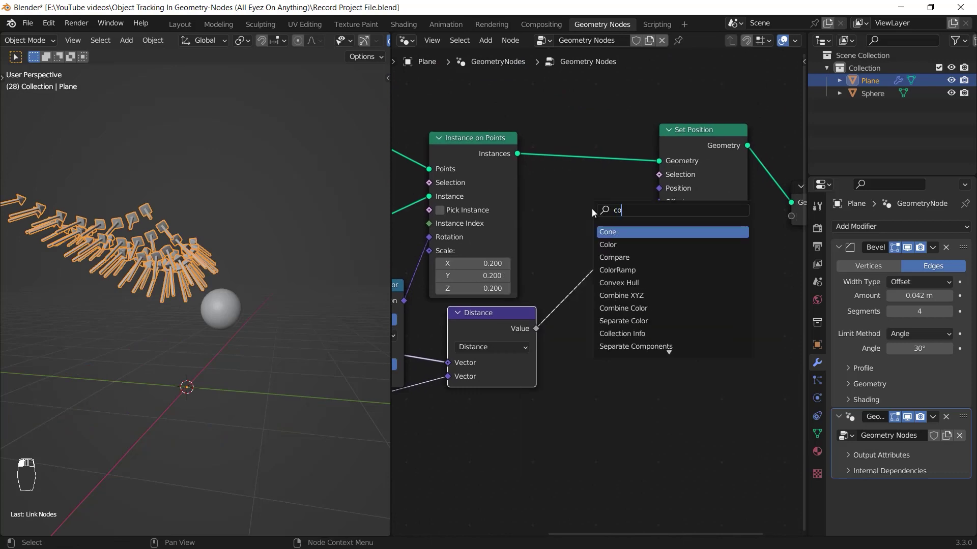
key(Return)
click(579, 242)
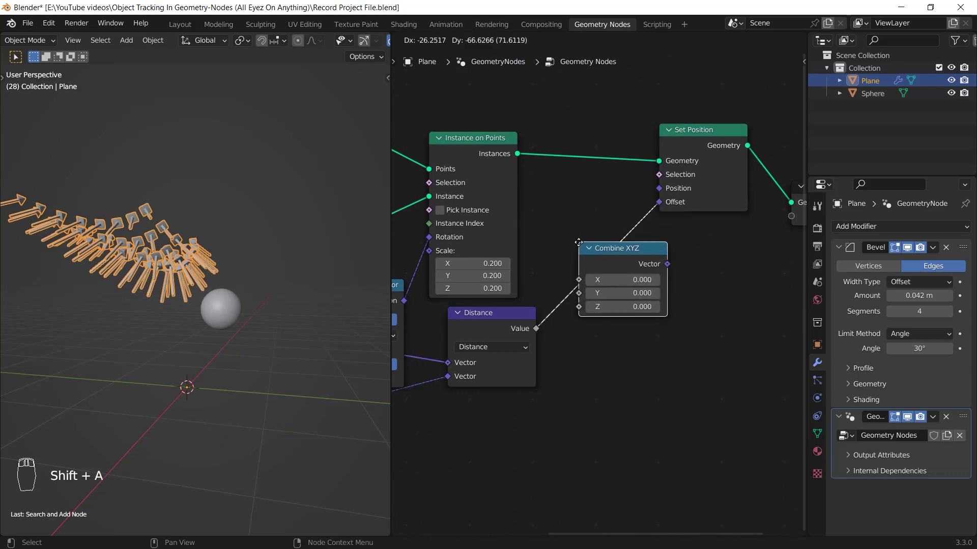
drag(573, 286, 579, 307)
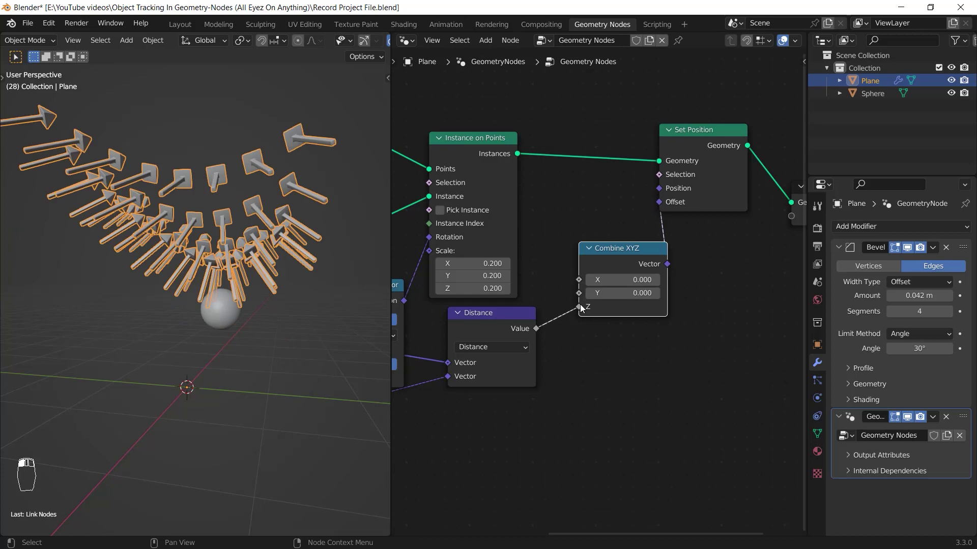
Step: Insert a Map Range node between Distance and Combine XYZ, with To Min set to 1 and To Max to 0
drag(577, 256, 656, 266)
key(shift+a)
click(548, 226)
text(map)
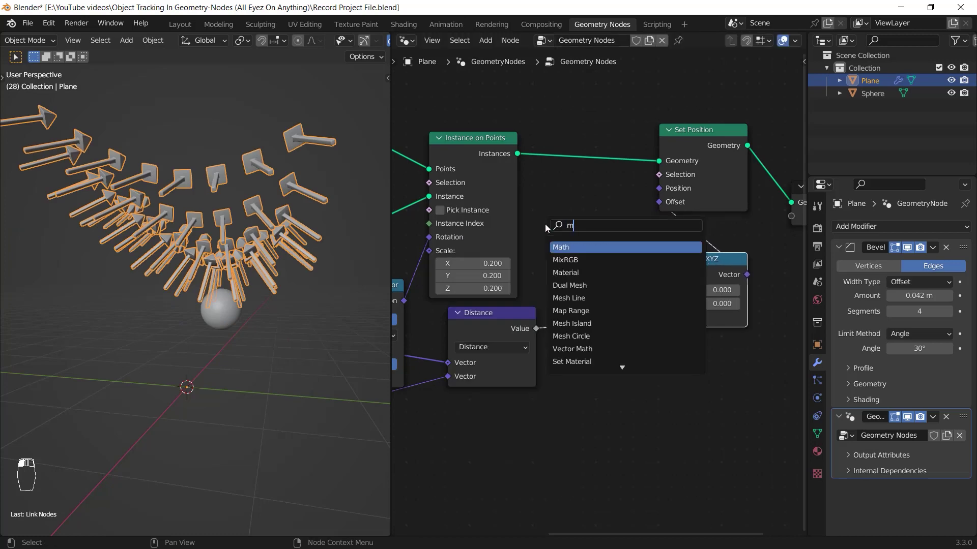
key(Return)
click(560, 267)
click(600, 395)
text(1)
key(Tab)
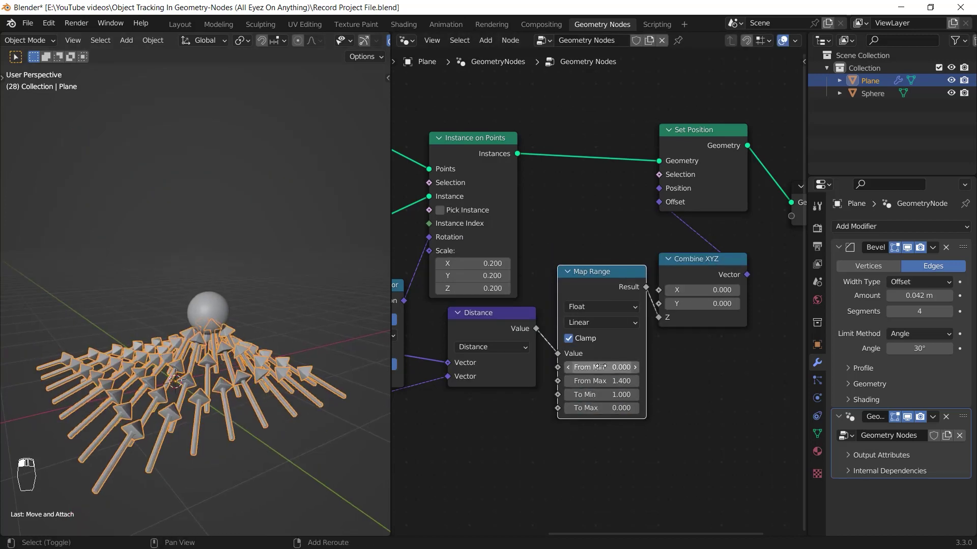
key(ctrl+z)
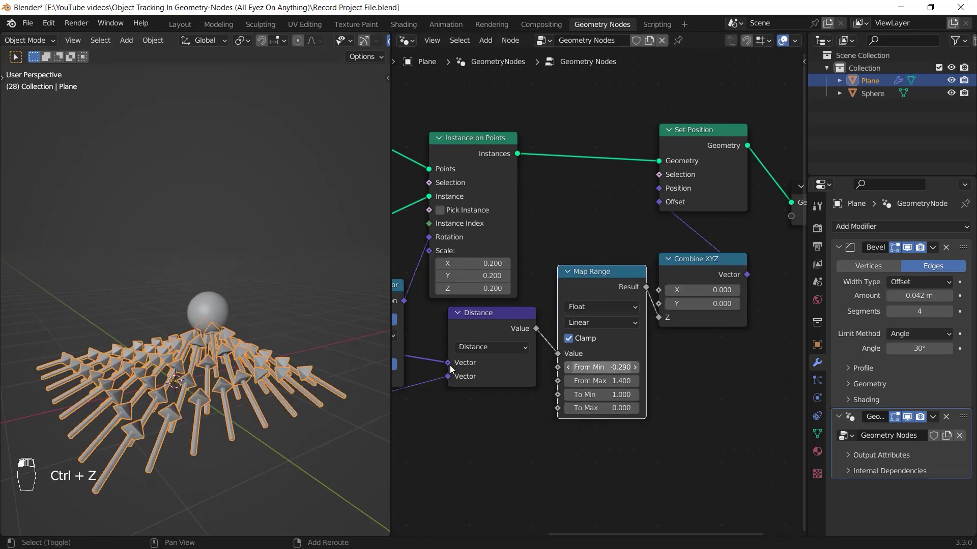
Step: Move the sphere horizontally over the arrows to test the tracking and reselect the arrow object
key(g)
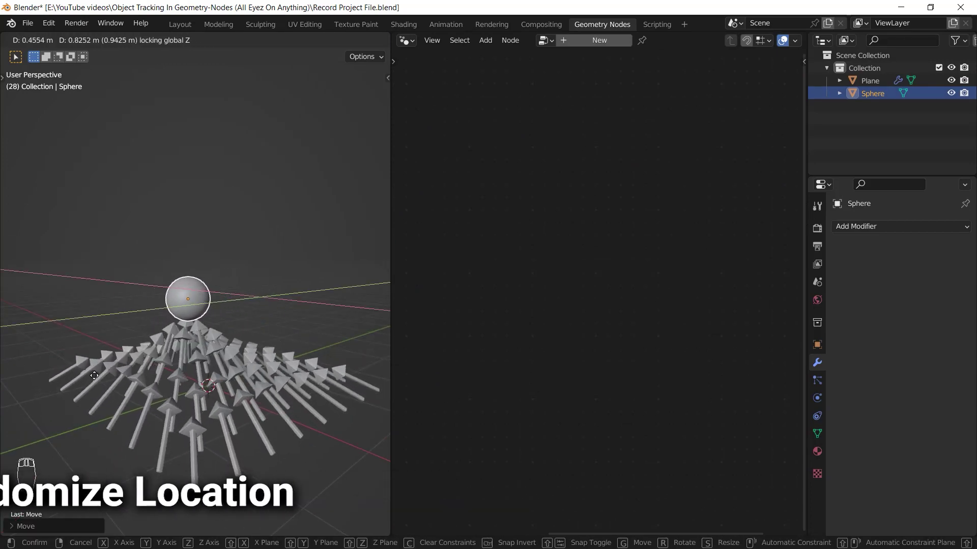
click(196, 362)
click(196, 362)
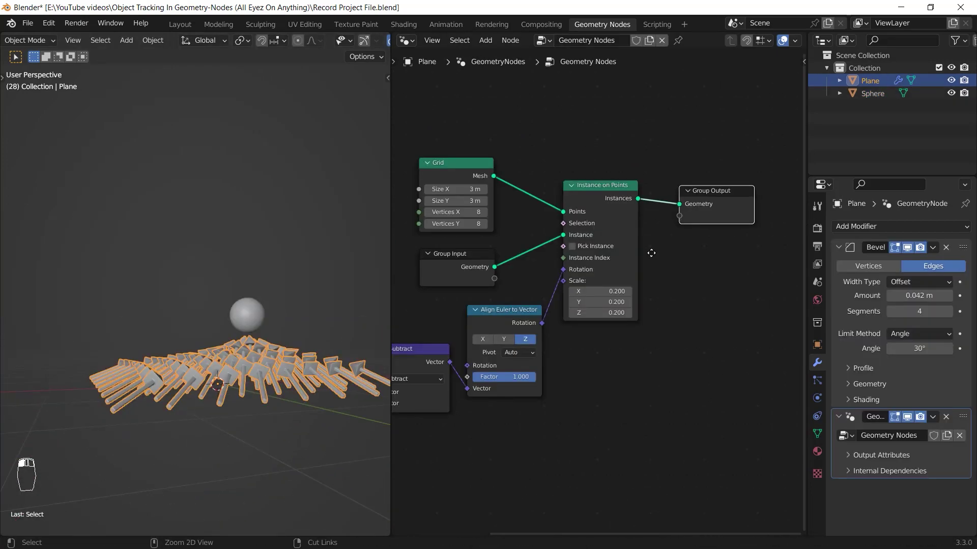
Step: Insert a Distribute Points on Faces node between Grid and Instance on Points, using Poisson Disk with Distance Min 0.25 m and Density Factor 0.947
key(shift+a)
click(569, 166)
text(dist)
click(610, 203)
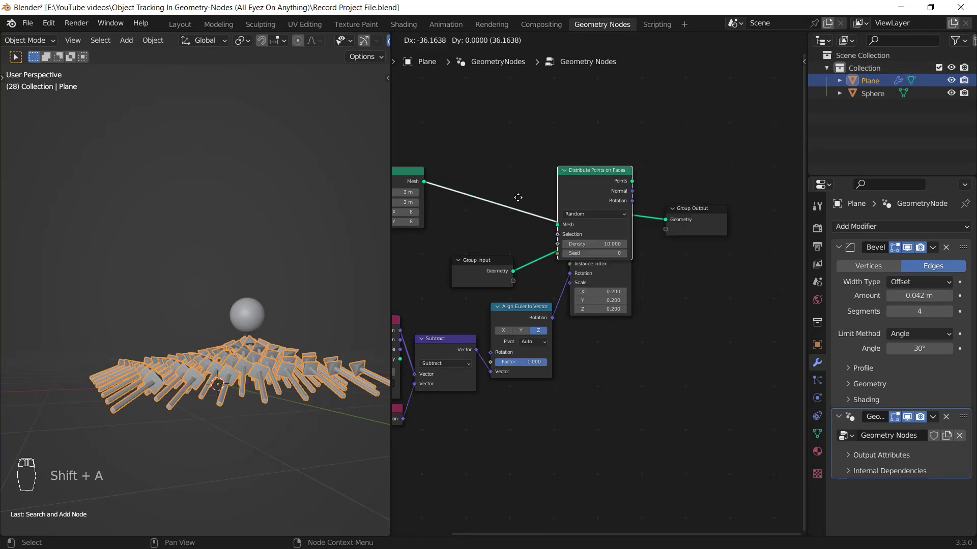
click(501, 191)
middle_drag(356, 203, 346, 244)
mouse_move(501, 229)
shift+mouse_down()
mouse_move(516, 239)
mouse_move(479, 238)
mouse_move(505, 239)
shift+mouse_up()
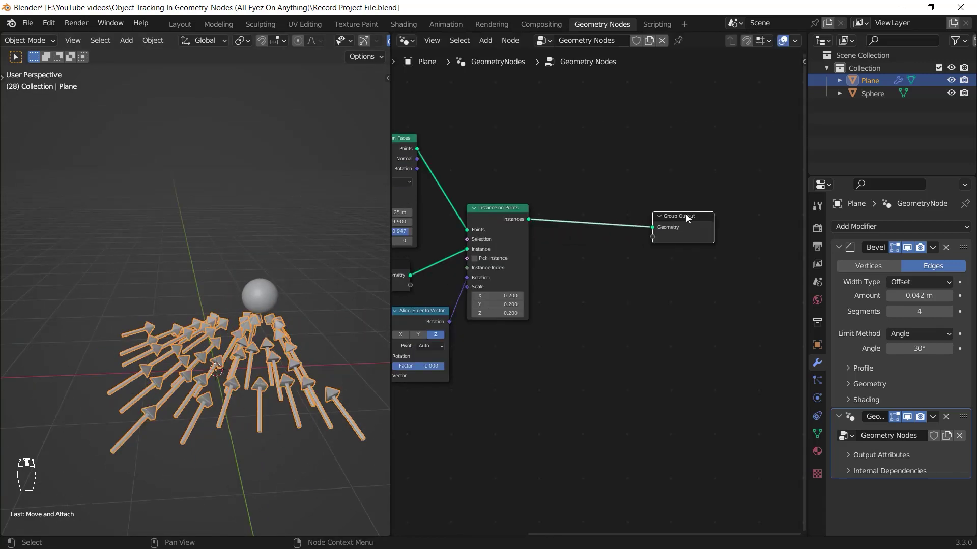
Step: Insert a Set Position node between Instance on Points and Group Output
key(shift+a)
click(646, 181)
text(set p)
click(712, 204)
click(694, 229)
Step: Add a vector Random Value node, connect it to Set Position's Offset, and place it beside that node
drag(613, 252, 601, 289)
click(539, 339)
drag(602, 289, 610, 341)
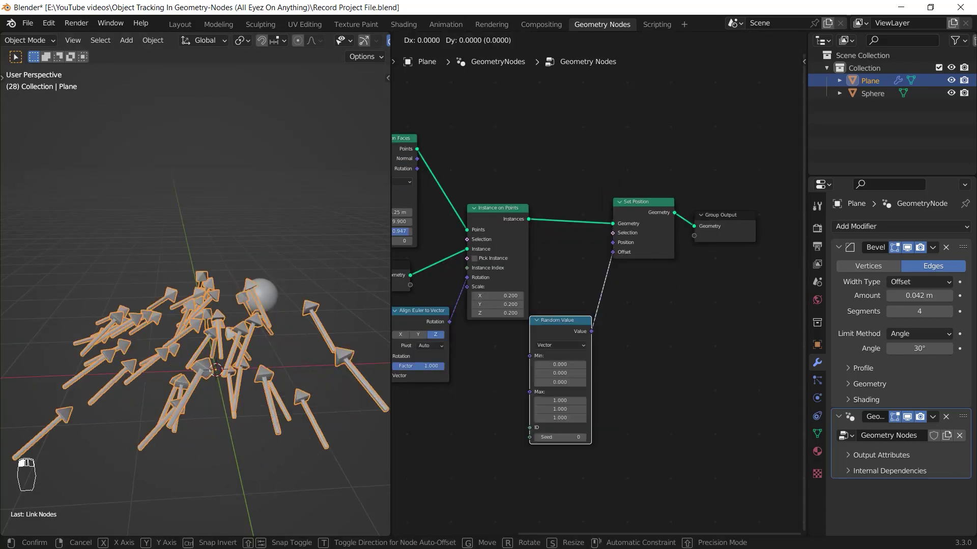
click(549, 263)
Step: Set the Random Value node's Max to 1.27, 1.27, 4.2 and its Min to -1.05, -1.05, -0.51
middle_drag(213, 287, 137, 297)
drag(565, 324, 579, 332)
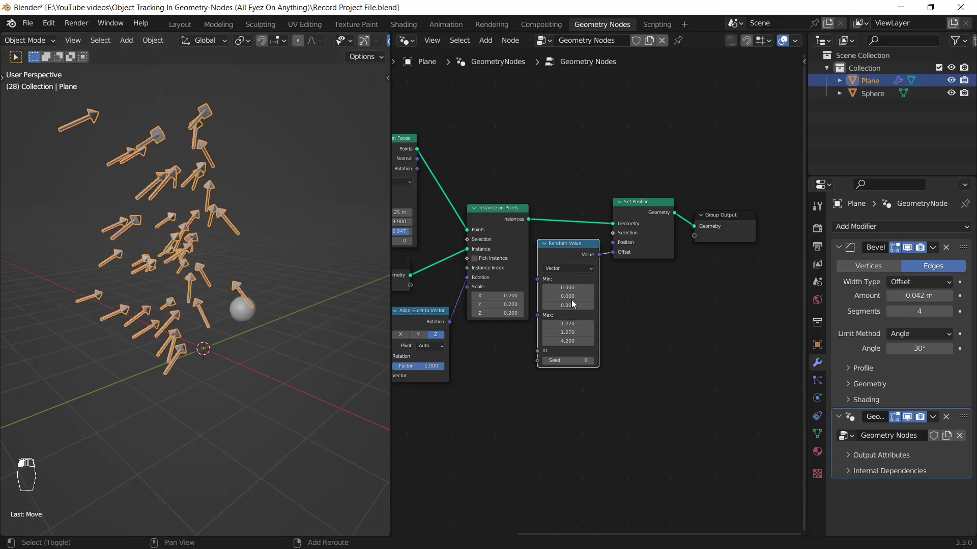
drag(573, 288, 519, 296)
drag(574, 340, 548, 341)
key(ctrl+z)
drag(573, 305, 546, 305)
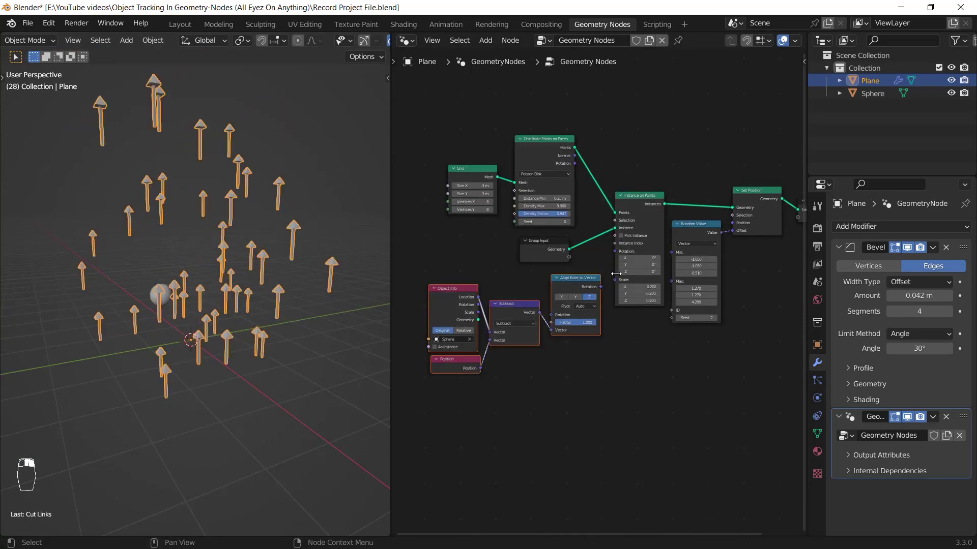
Step: Move the Object Info, Position, Subtract and Align Euler to Vector nodes up above the Instance on Points and Set Position nodes
middle_drag(615, 273, 519, 312)
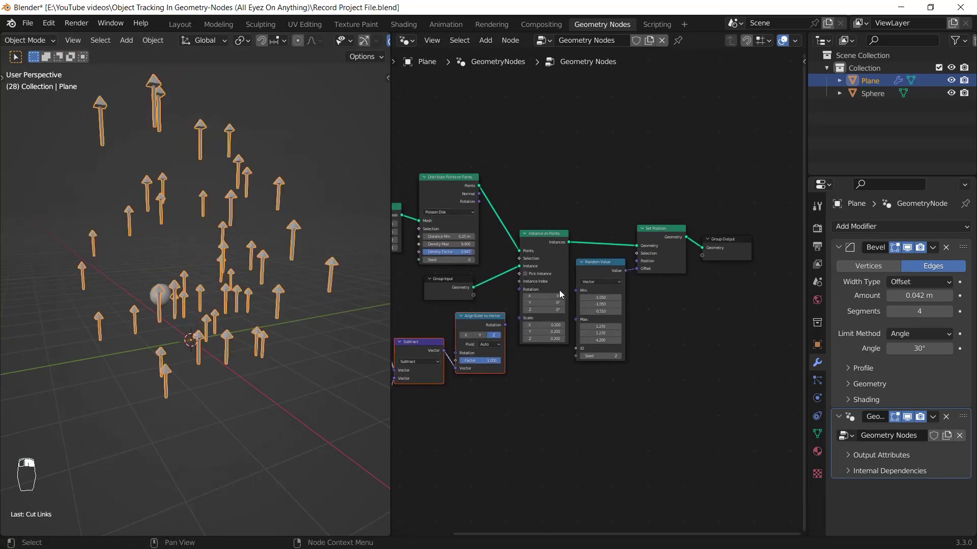
key(g)
click(714, 182)
middle_drag(714, 181, 639, 191)
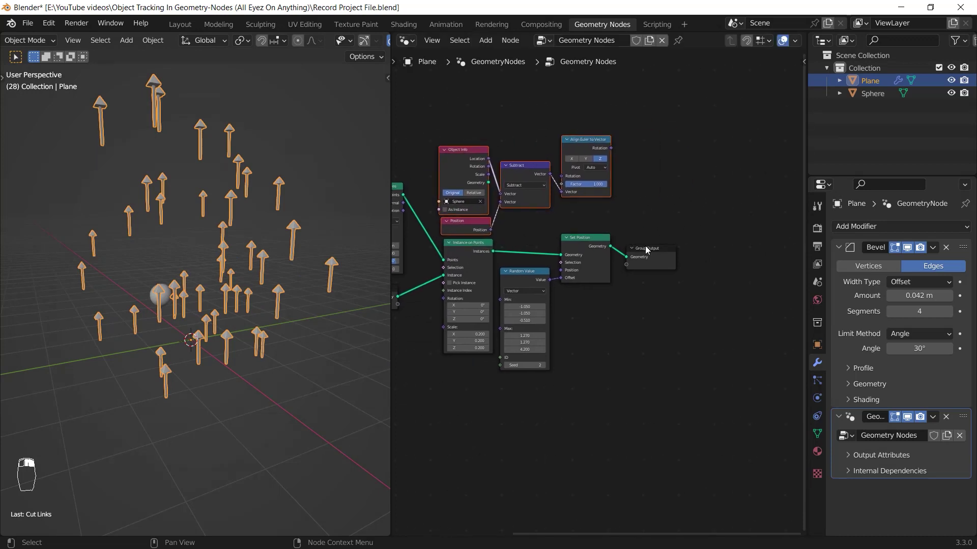
Step: Insert a Rotate Instances node between Set Position and Group Output and connect Align Euler to Vector's Rotation output to its Rotation input
drag(651, 249, 705, 249)
click(680, 204)
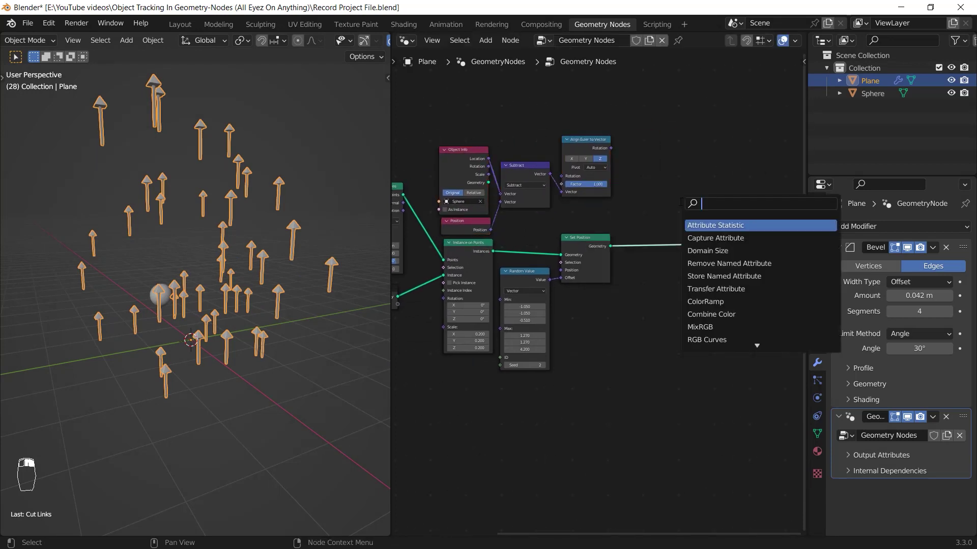
key(Return)
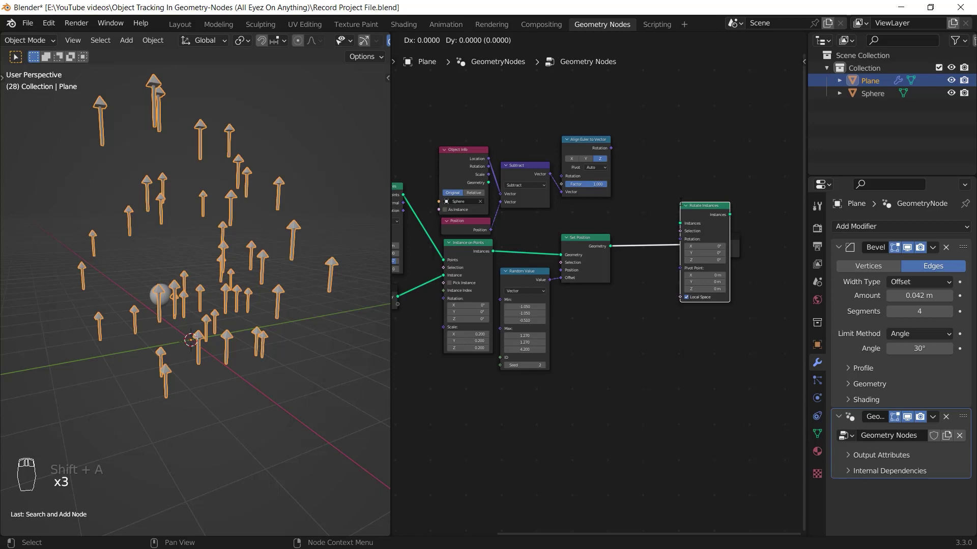
click(649, 200)
scroll(612, 105, up, 1)
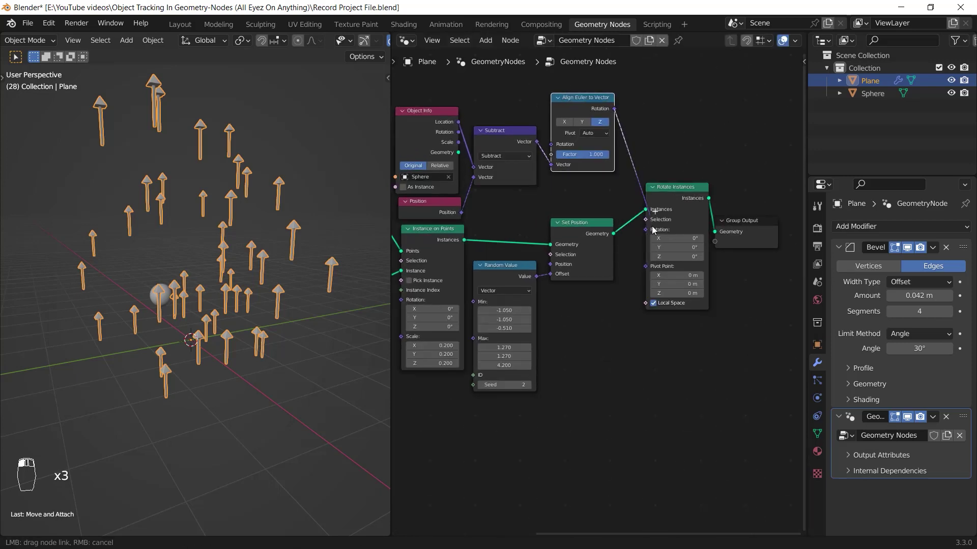
drag(652, 227, 649, 228)
Step: Move the sphere in among the scattered arrows to test that they track it
middle_drag(147, 275, 224, 287)
click(157, 310)
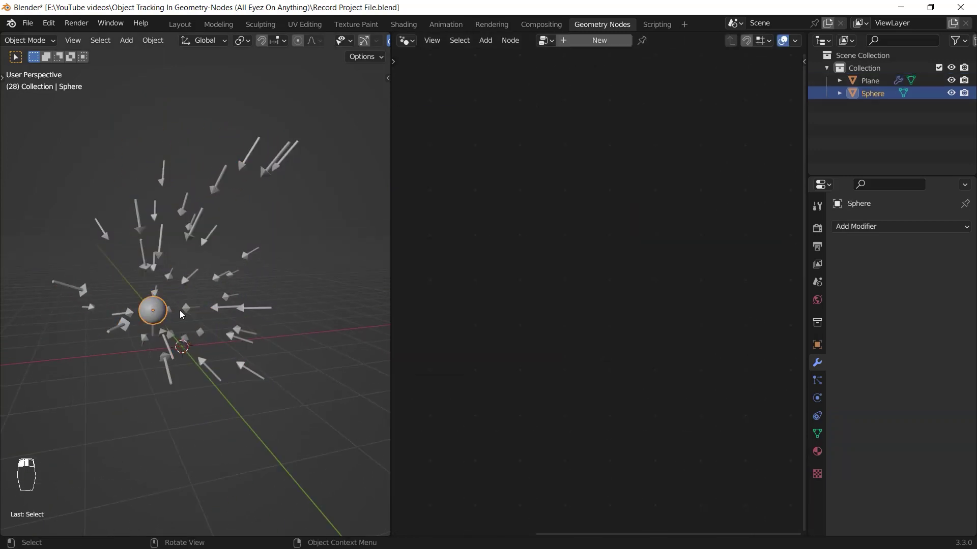
key(g)
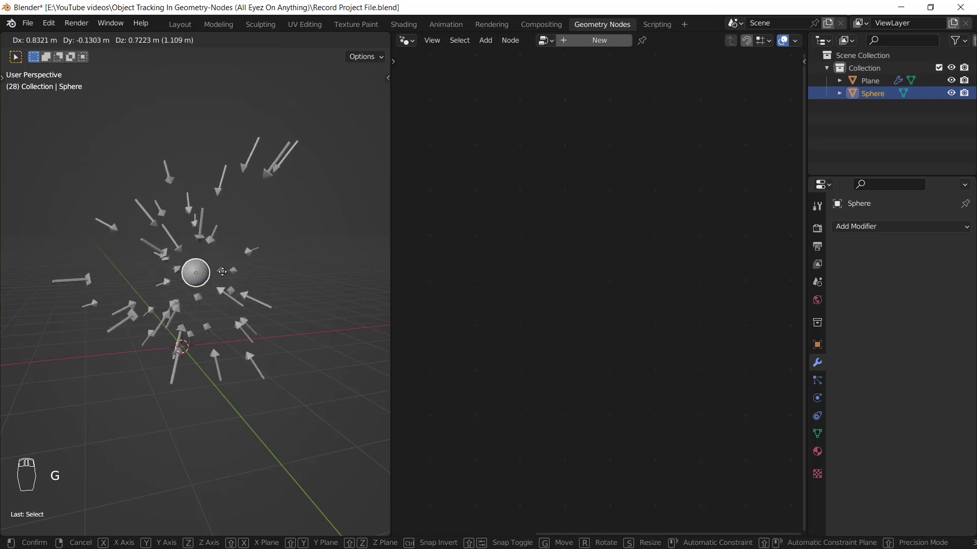
click(221, 280)
Step: Move the sphere slightly among the outward-pointing arrows to test their direction and reselect the arrow object
middle_drag(202, 285, 281, 267)
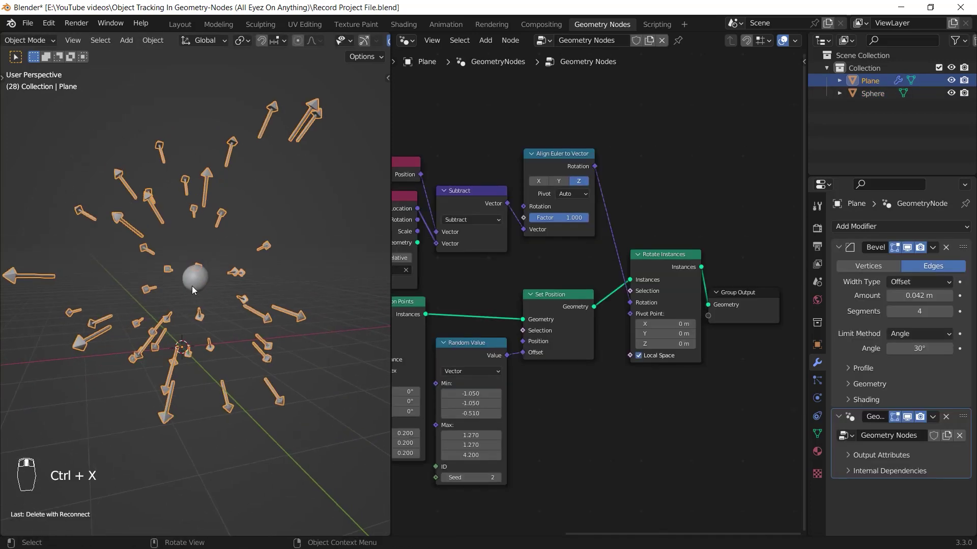
click(192, 286)
key(g)
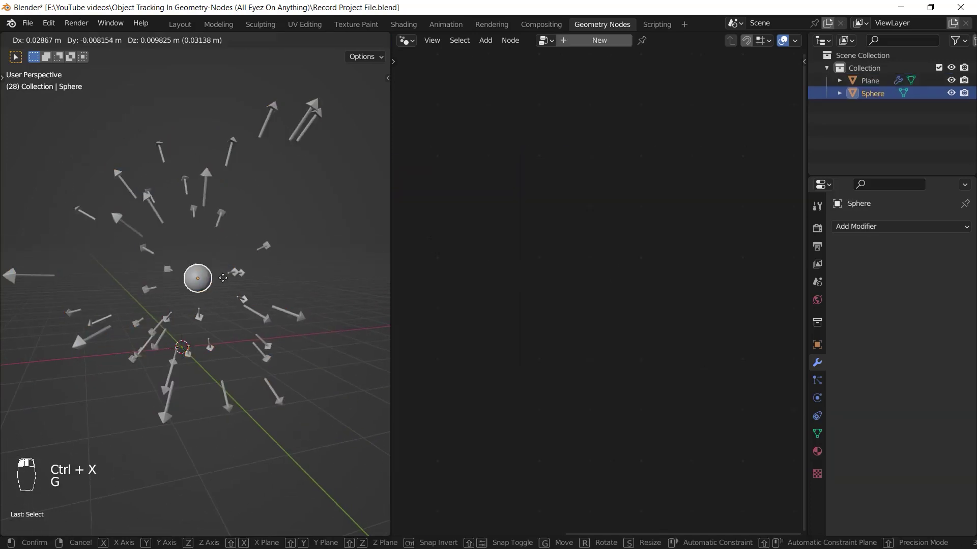
click(230, 236)
middle_drag(230, 236, 246, 247)
click(239, 237)
Step: Shift the Align Euler to Vector node aside and insert a Vector Math node between Subtract and its Vector input
drag(514, 167, 625, 165)
key(shift+a)
click(538, 180)
text(math)
click(540, 214)
click(517, 168)
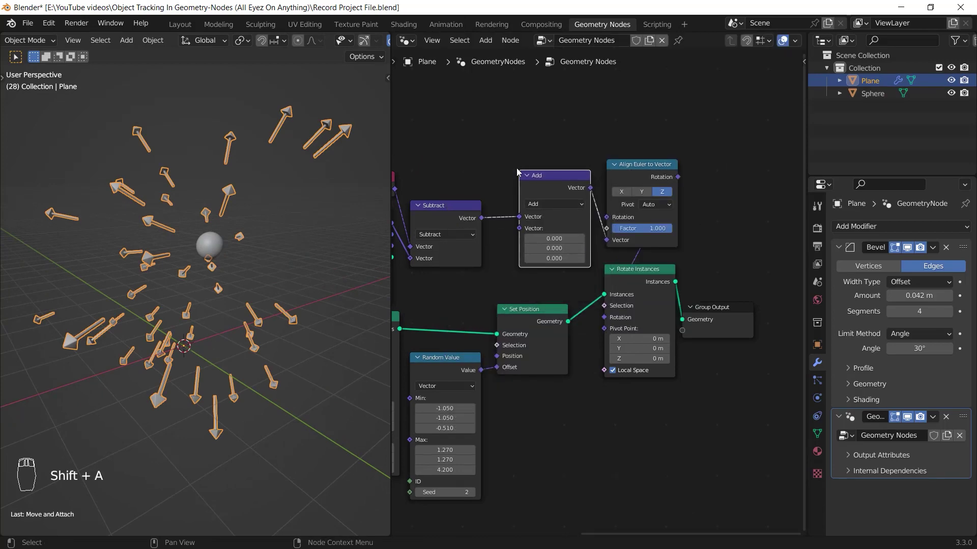
Step: Set the Vector Math node to Multiply with all three vector components at -1
click(555, 204)
click(558, 237)
drag(554, 238, 554, 258)
text(-1)
key(Return)
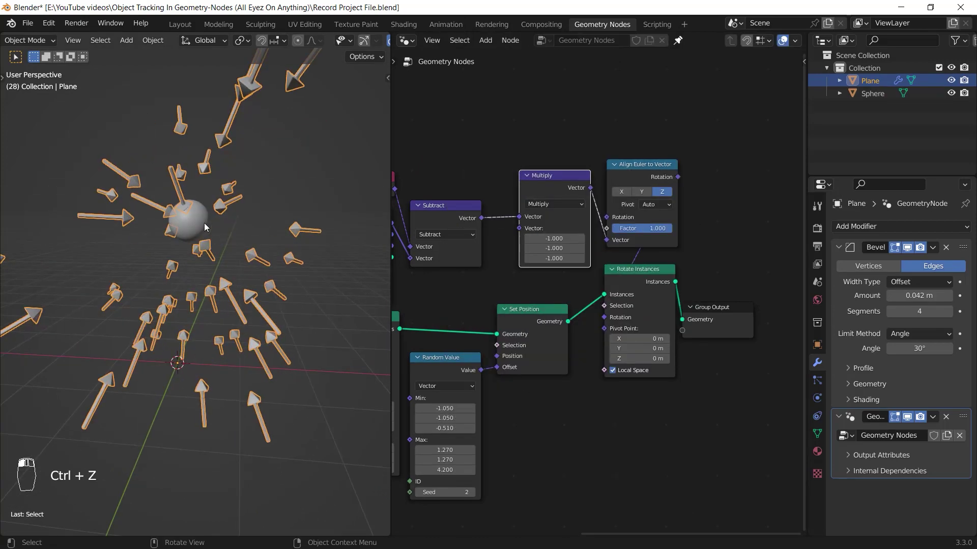
Step: Select the sphere and move it to test the direction of the arrows with the multiplied vector
click(203, 223)
key(g)
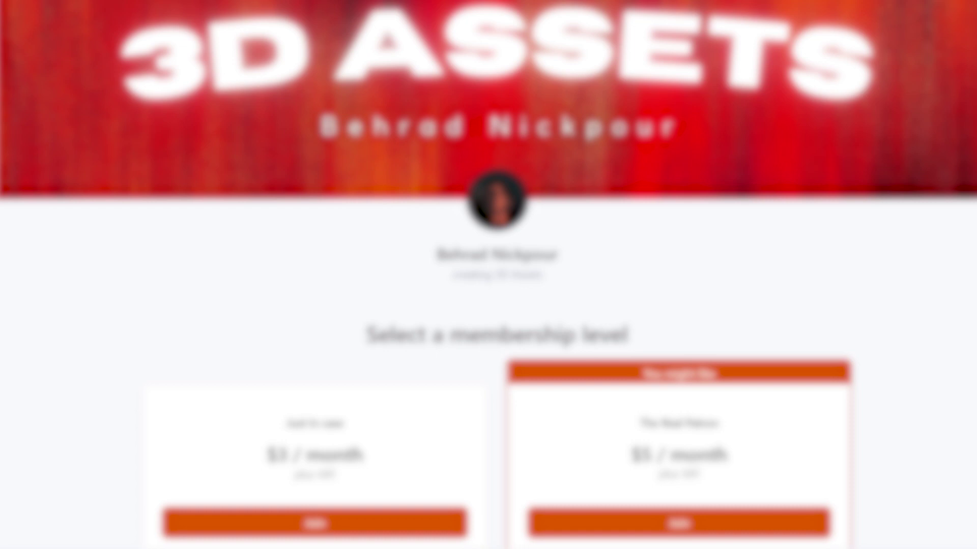